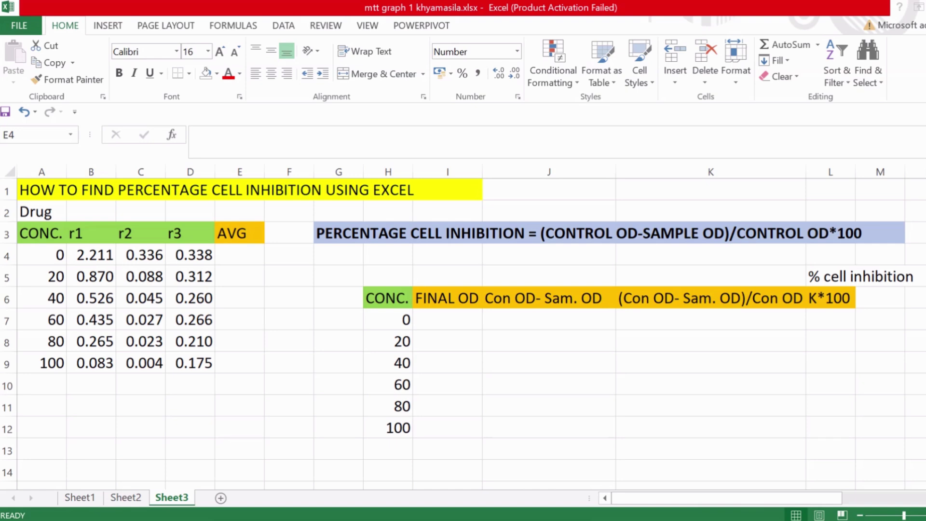
Step: Enter =AVERAGE(B4:D4) in E4 and fill it down to E9, giving 0.962 to 0.087
left_click_drag(247, 253, 241, 363)
left_click(248, 253)
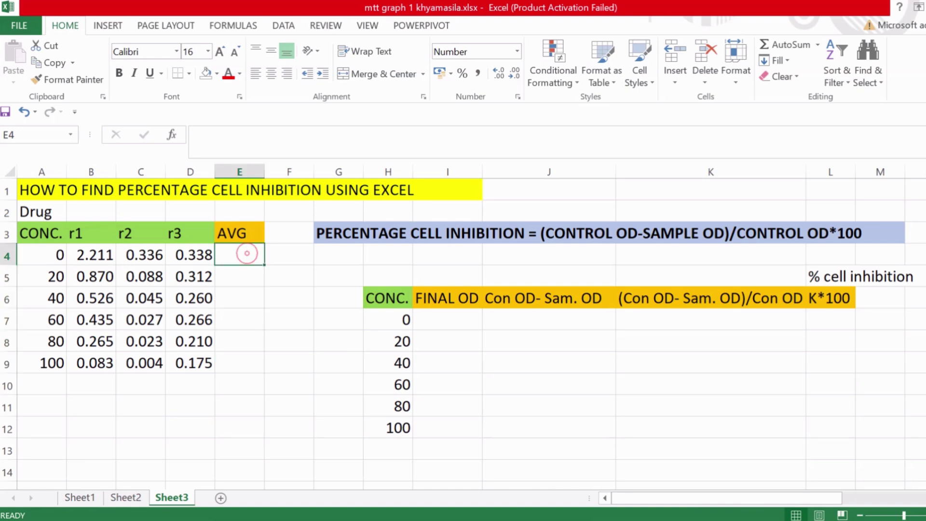
type("=")
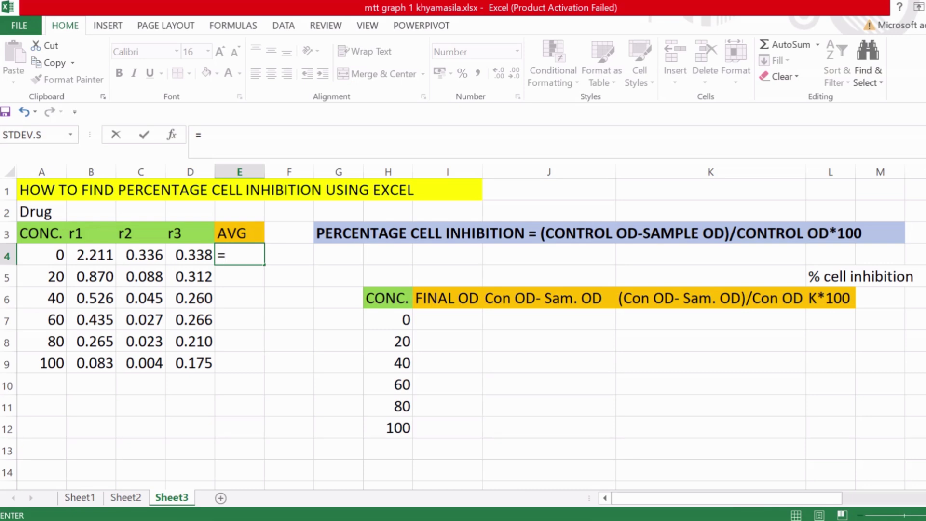
type("aver")
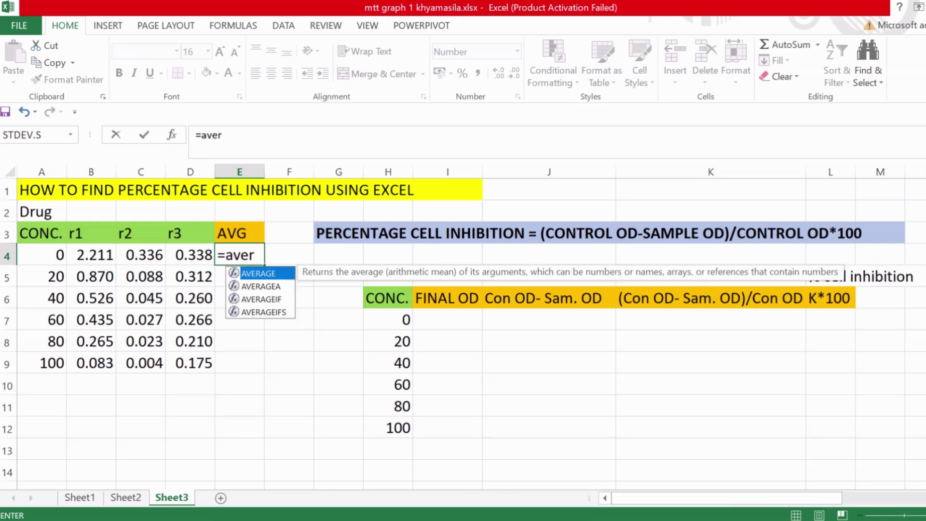
key("Tab")
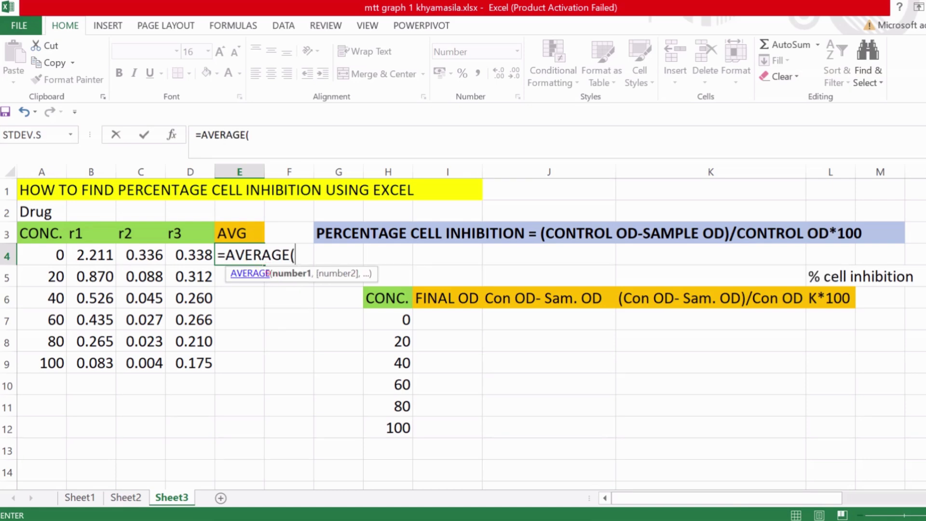
left_click_drag(93, 254, 178, 255)
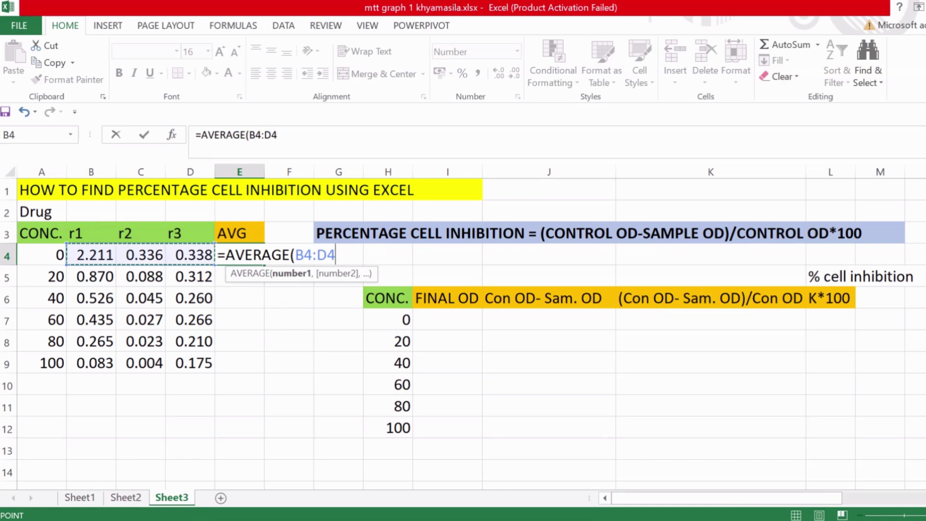
type(")")
key("Return")
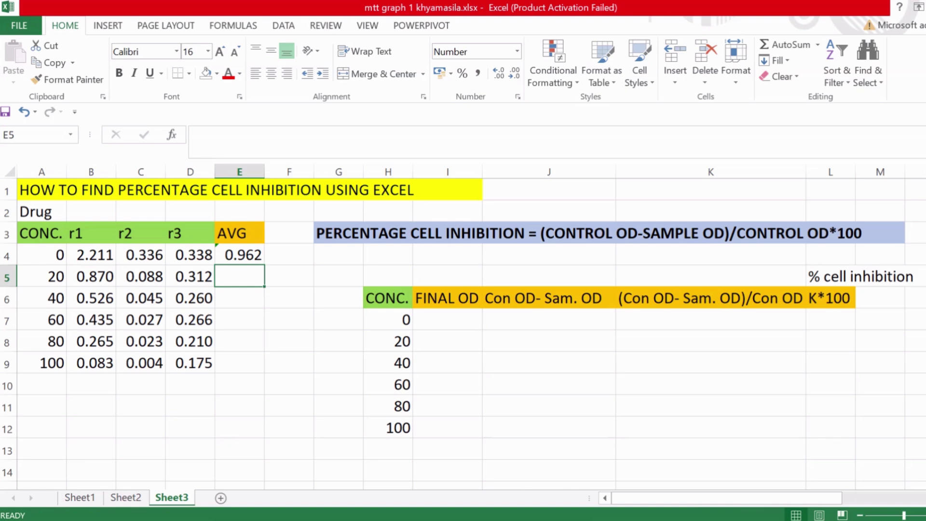
left_click(240, 255)
left_click_drag(264, 265, 261, 369)
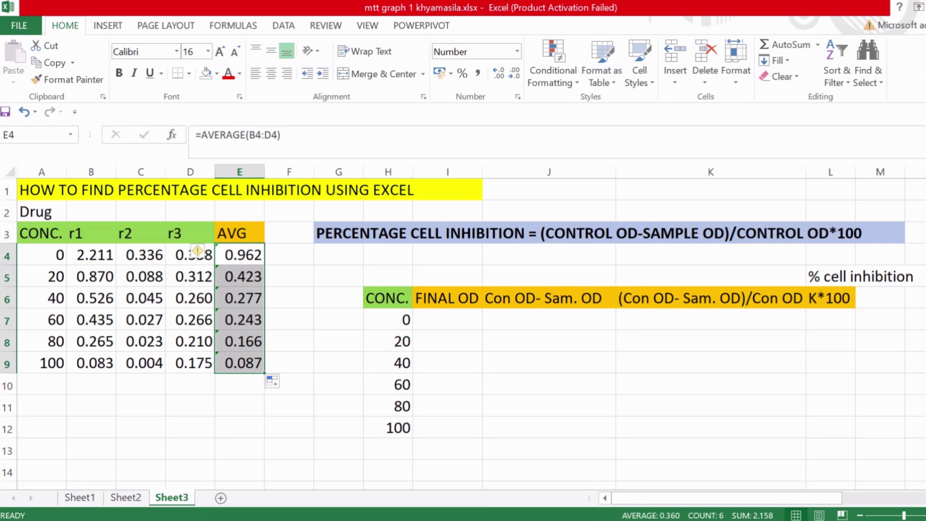
Step: Check the concentration values in column H, down to 100
left_click(388, 319)
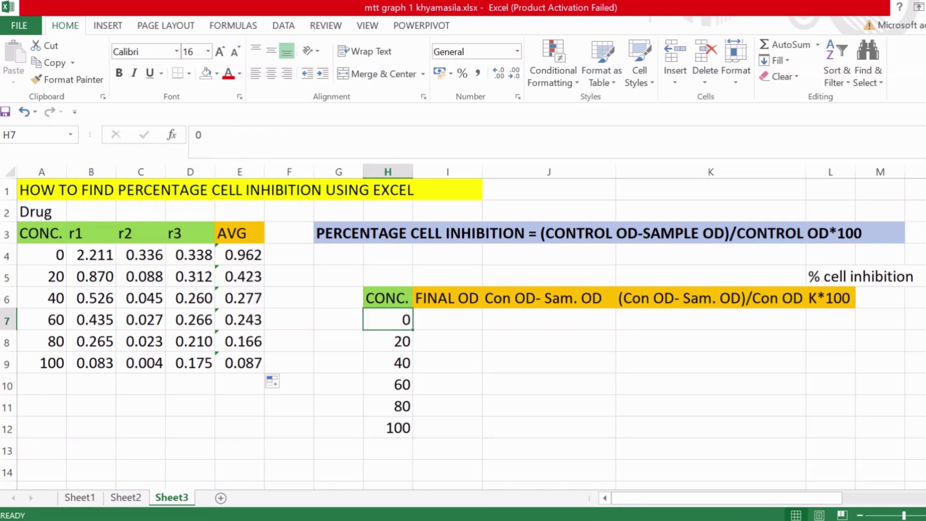
left_click(383, 347)
left_click(383, 363)
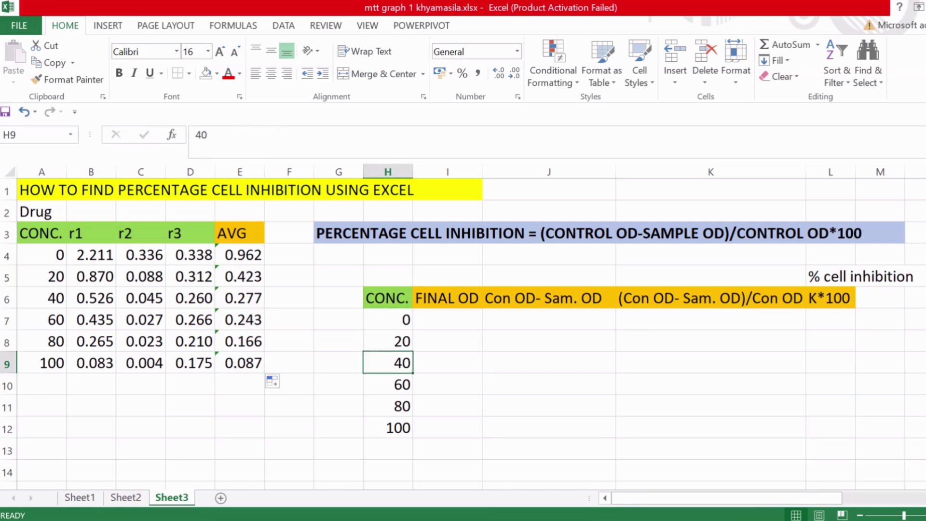
left_click(384, 428)
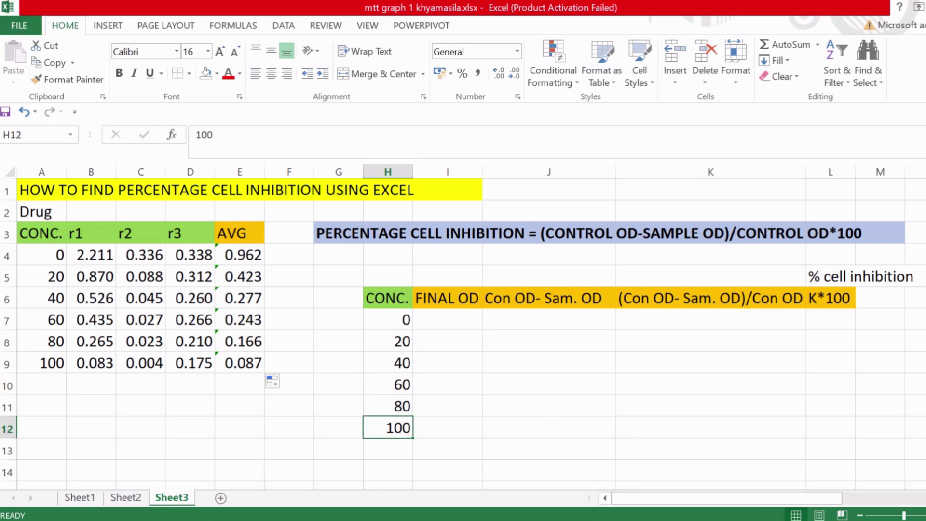
left_click(448, 320)
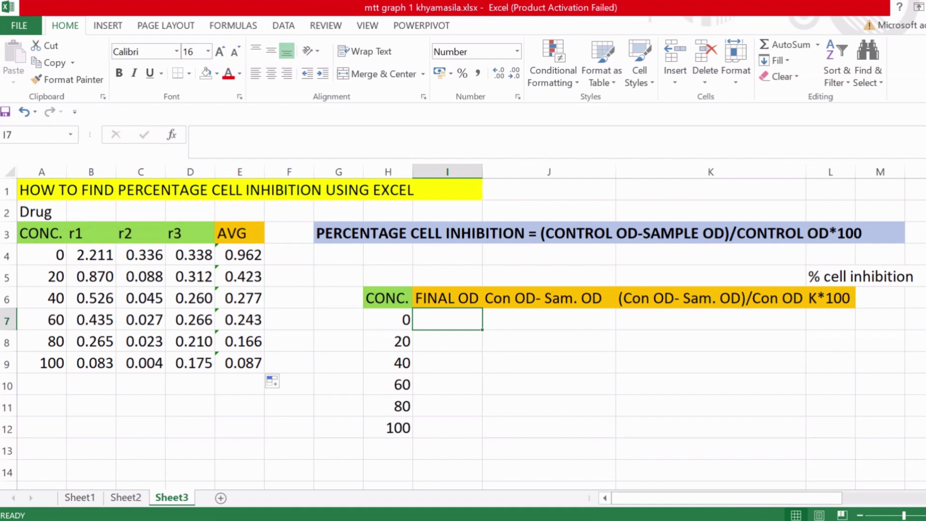
Step: Copy the averages E4:E9 and paste them as values into I7 under FINAL OD
left_click_drag(239, 254, 240, 363)
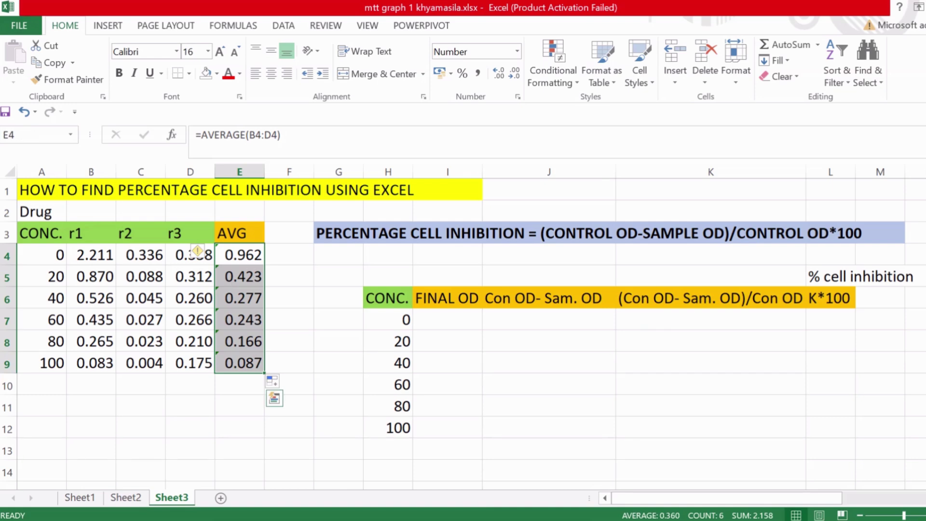
key("ctrl+c")
left_click(444, 314)
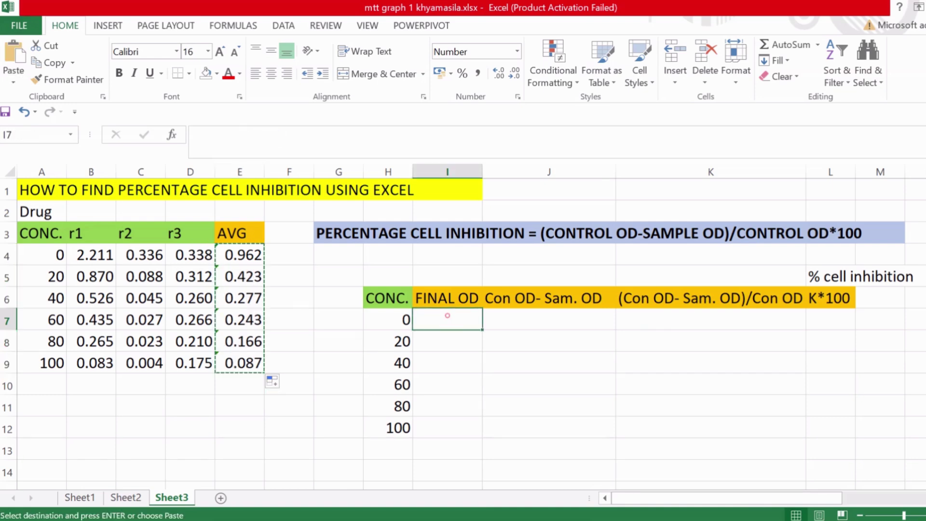
right_click(445, 315)
left_click(502, 76)
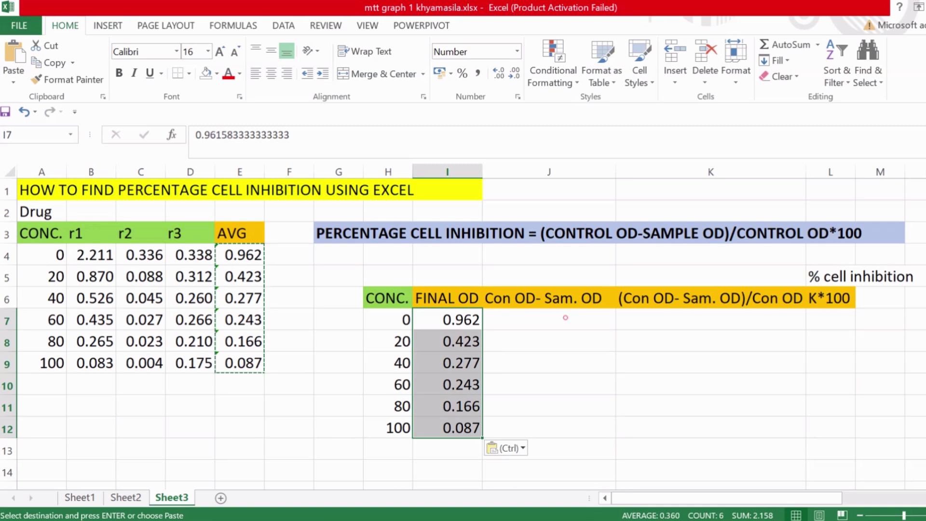
Step: Enter =I7-I8 in J8 and =I7-I9 in J9 as control-minus-sample differences
left_click(565, 317)
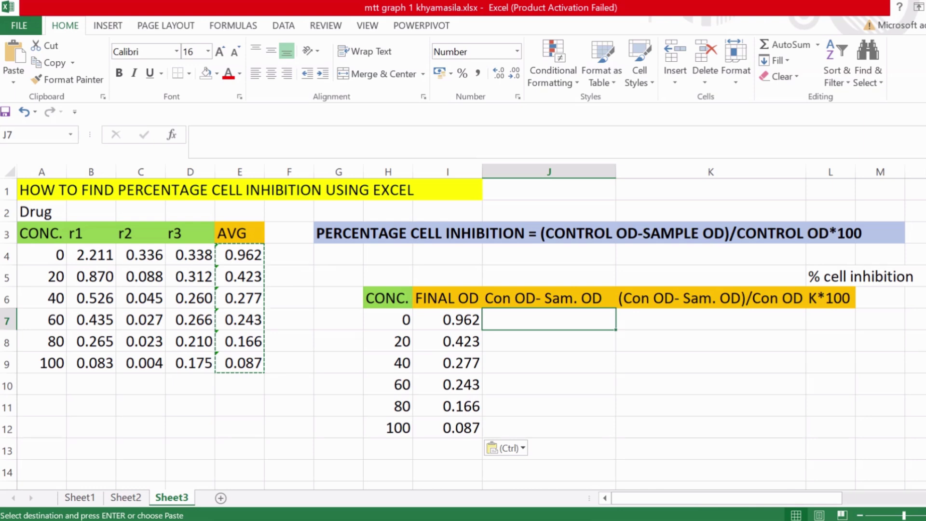
left_click(533, 346)
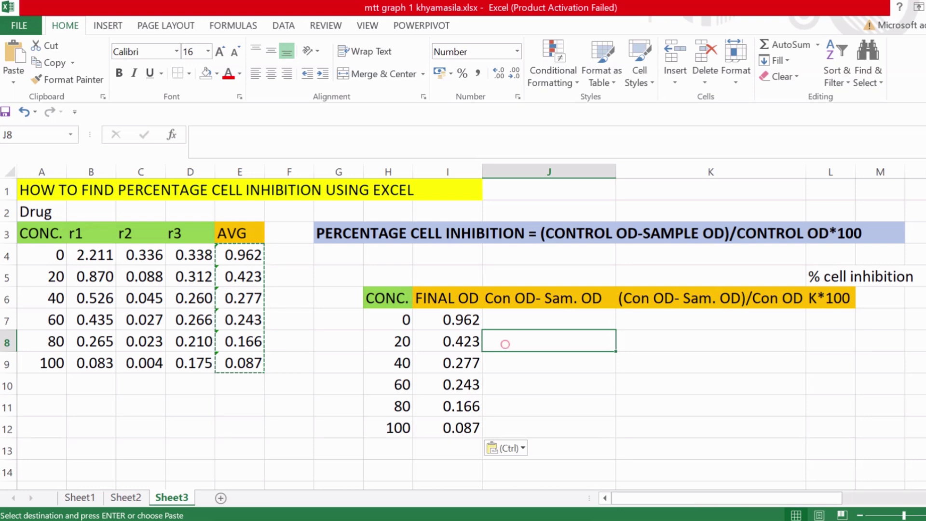
key("Escape")
type("=")
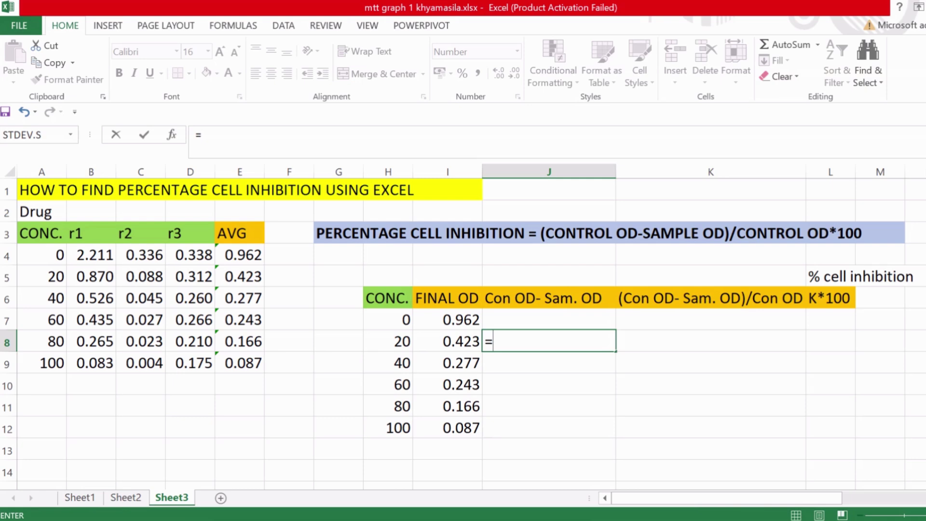
left_click(448, 320)
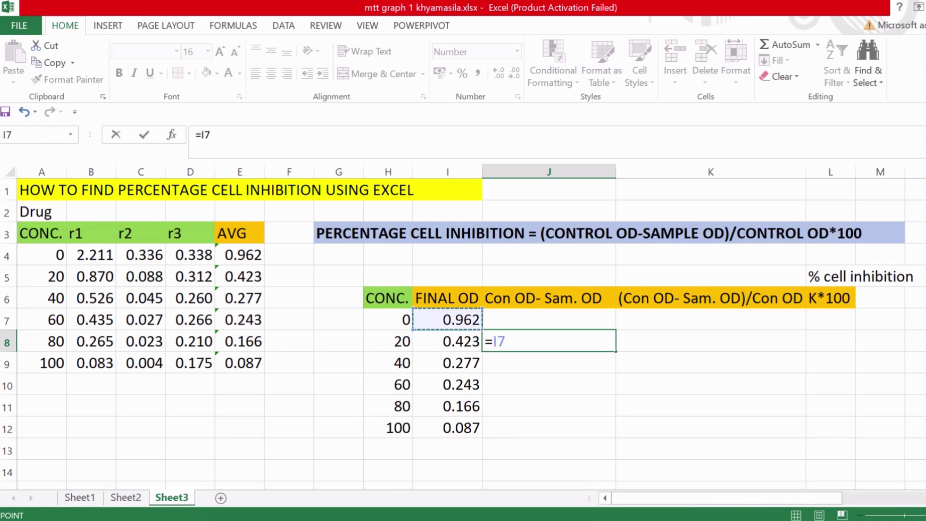
type("-")
left_click(448, 341)
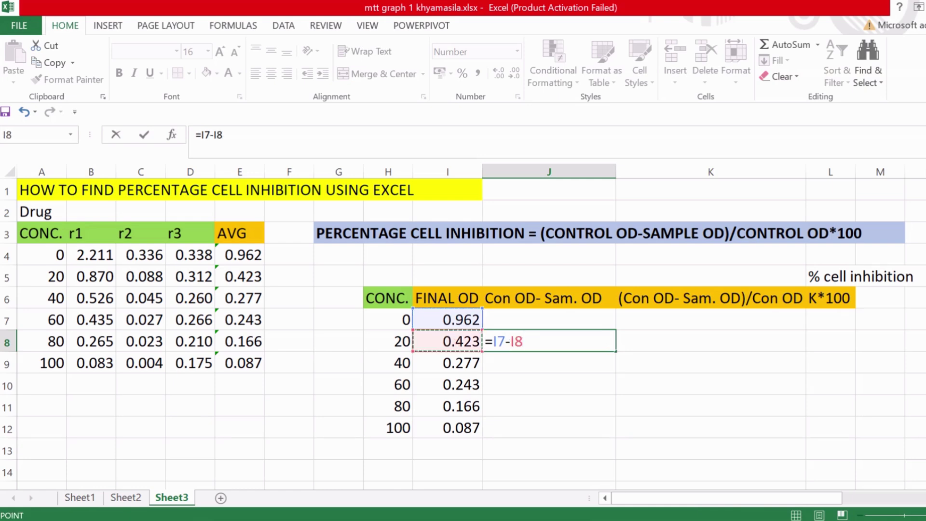
key("Return")
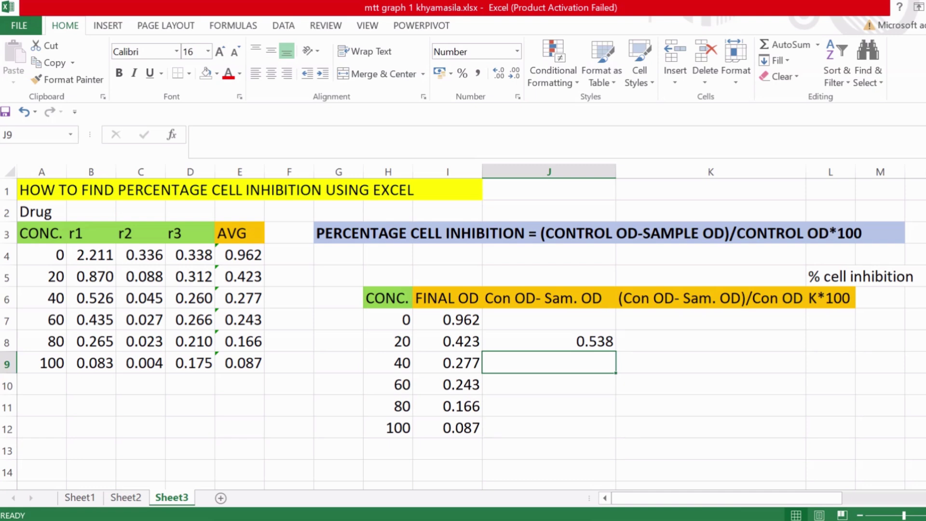
type("=")
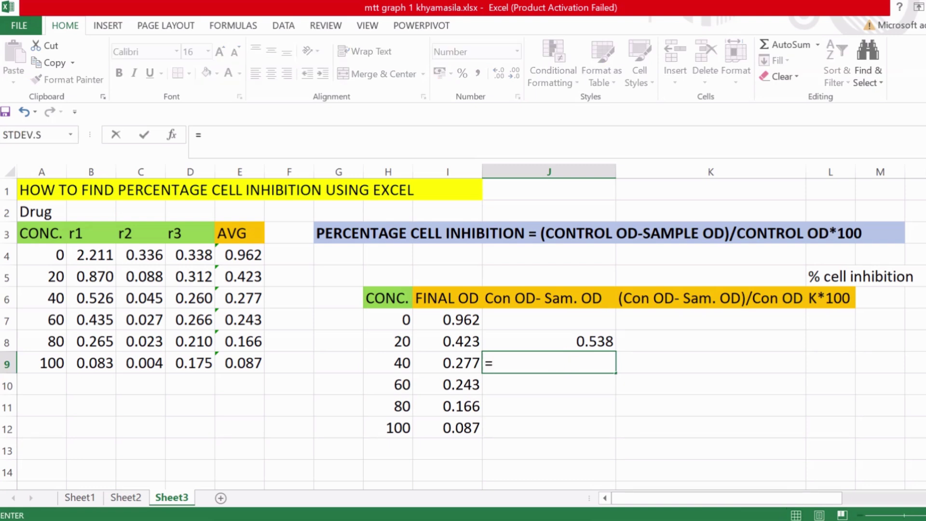
left_click(447, 319)
type("-")
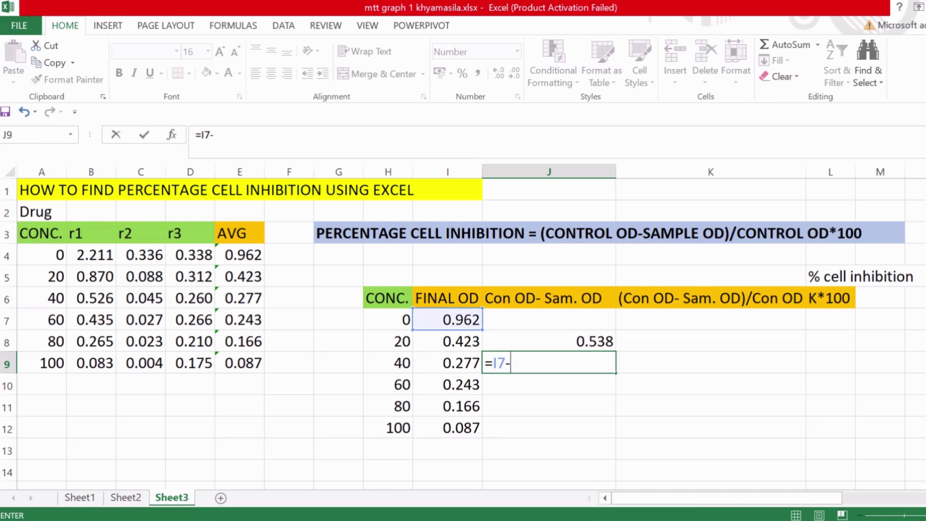
left_click(448, 363)
key("Return")
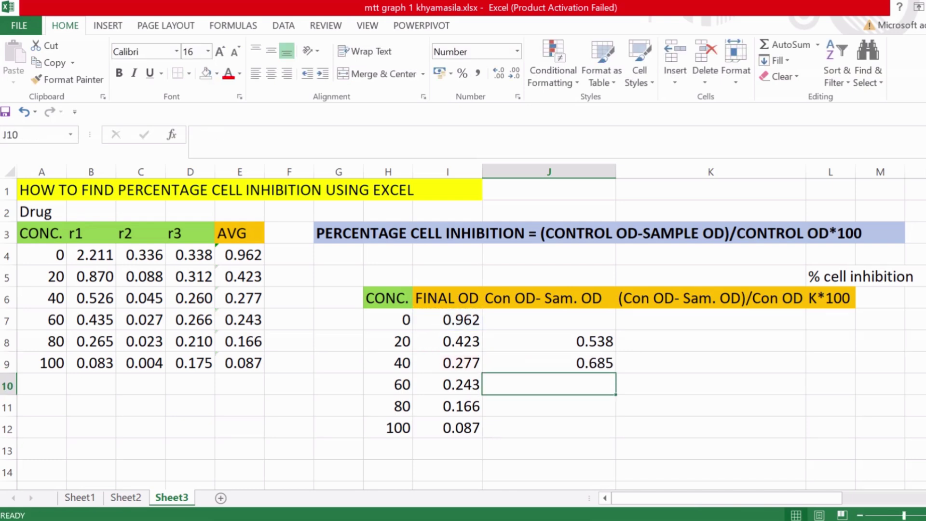
Step: Enter =I7-I10, =I7-I11 and =I7-I12 in J10 through J12
type("=")
left_click(447, 319)
type("-")
left_click(448, 385)
key("Return")
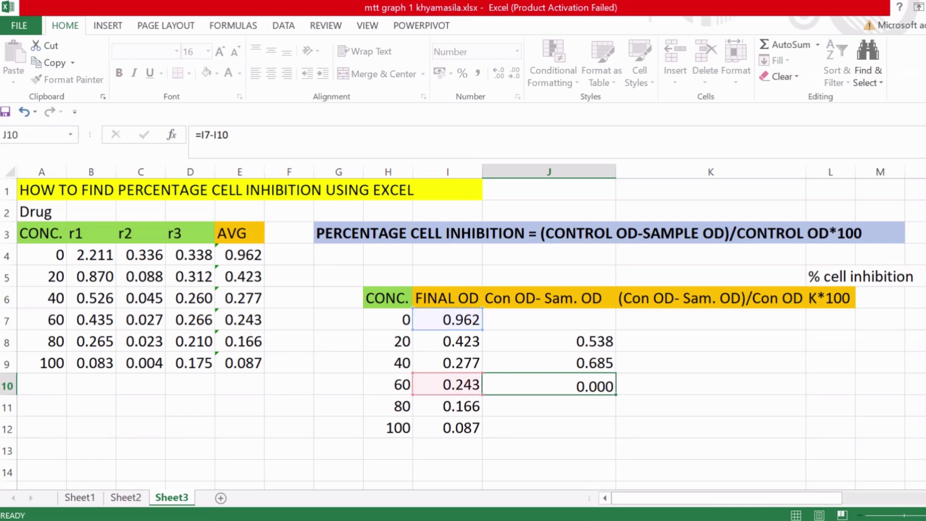
type("=")
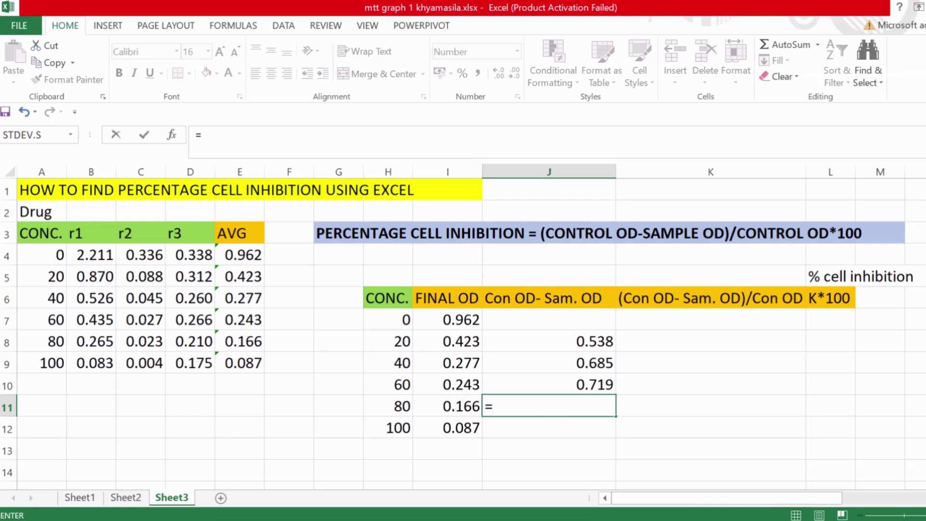
left_click(448, 320)
type("-")
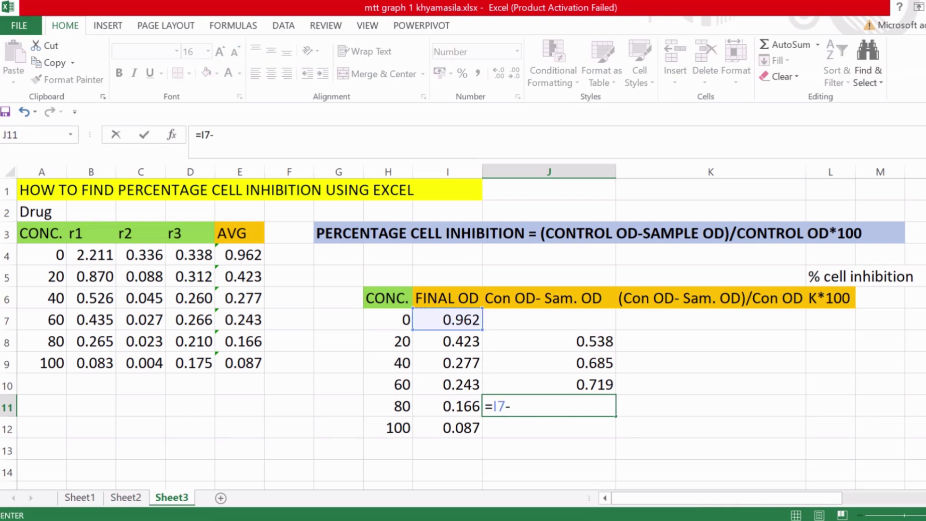
left_click(453, 406)
key("Return")
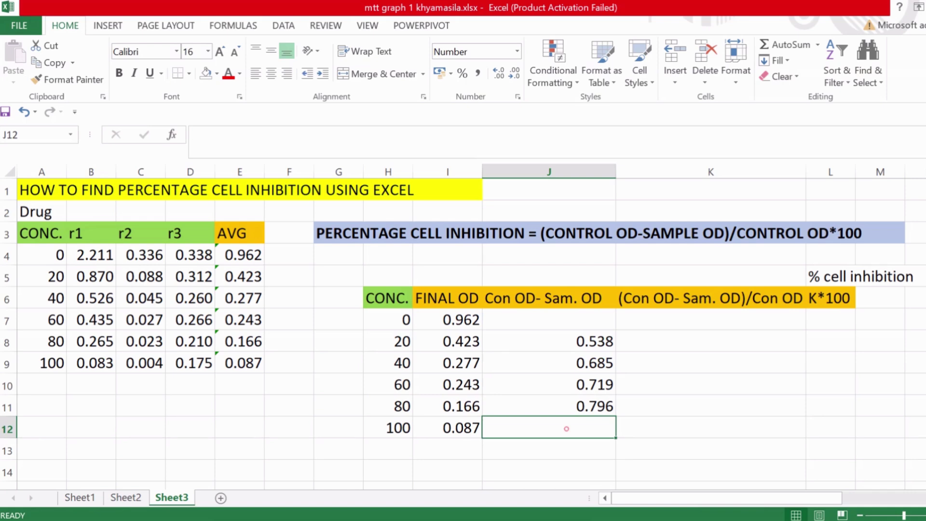
type("=")
left_click(448, 319)
type("-")
left_click(448, 428)
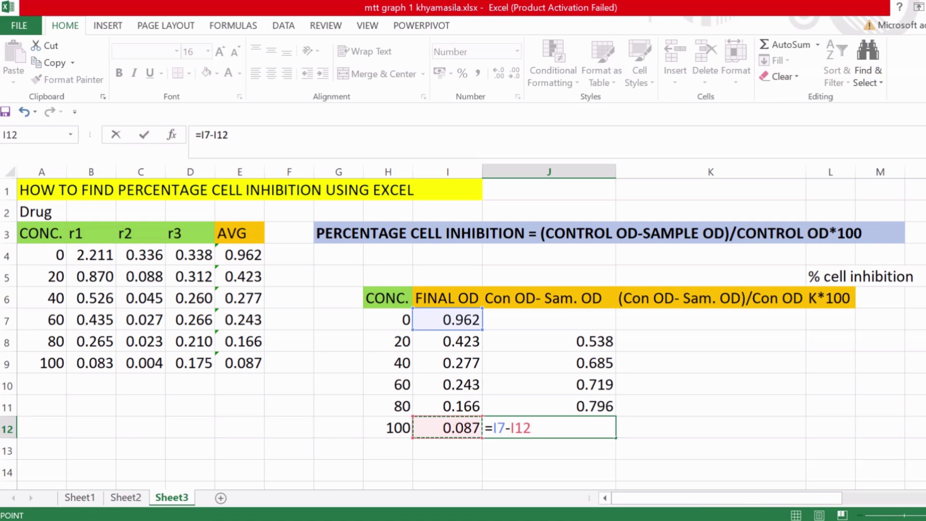
key("Return")
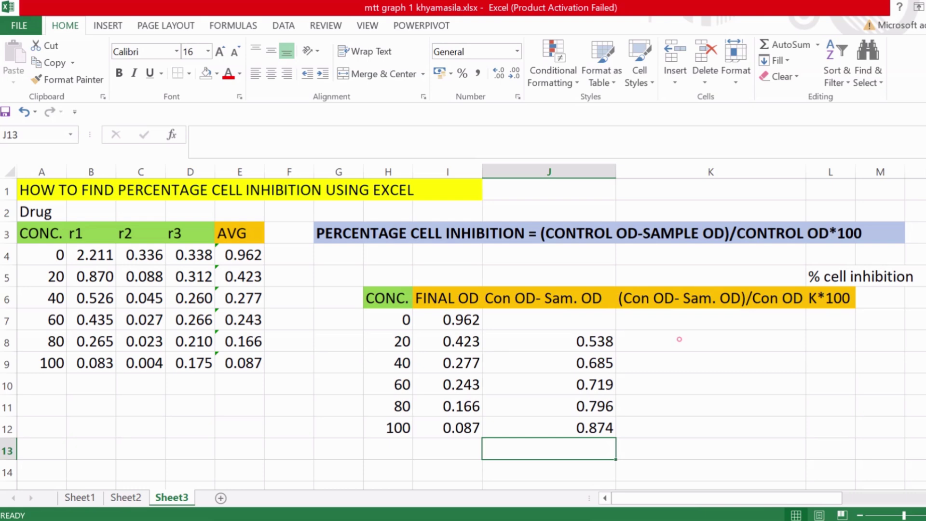
left_click(679, 341)
type("=")
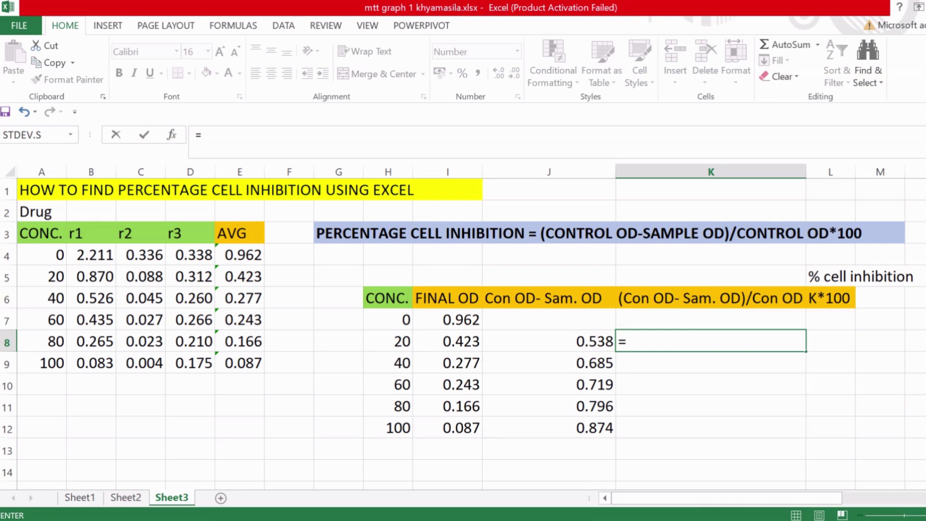
Step: Enter the ratios =J8/I7, =J9/I7 and =J10/I7 in K8 through K10
left_click(577, 340)
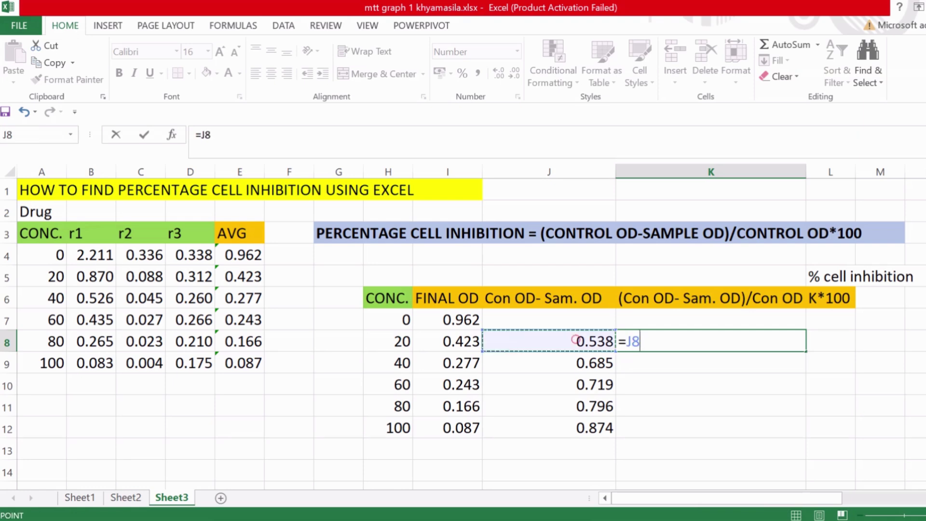
type("/")
left_click(456, 319)
key("Return")
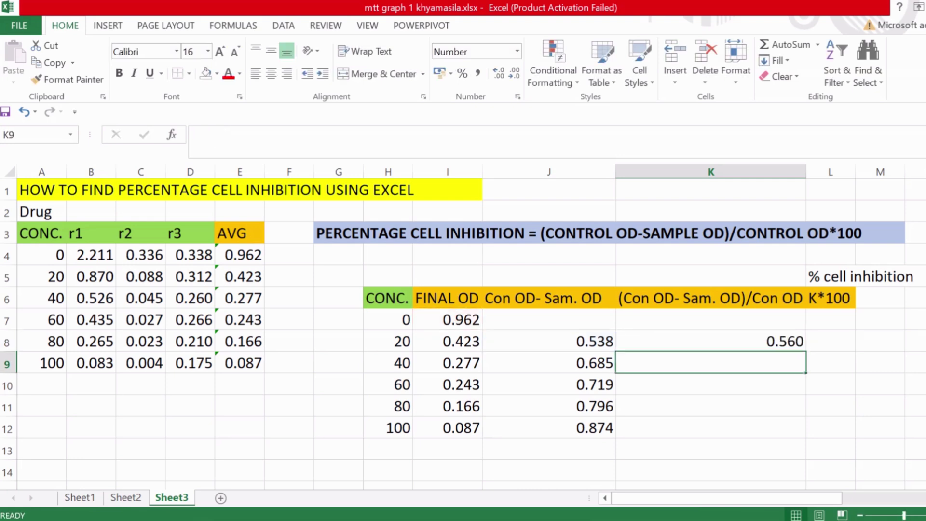
type("=")
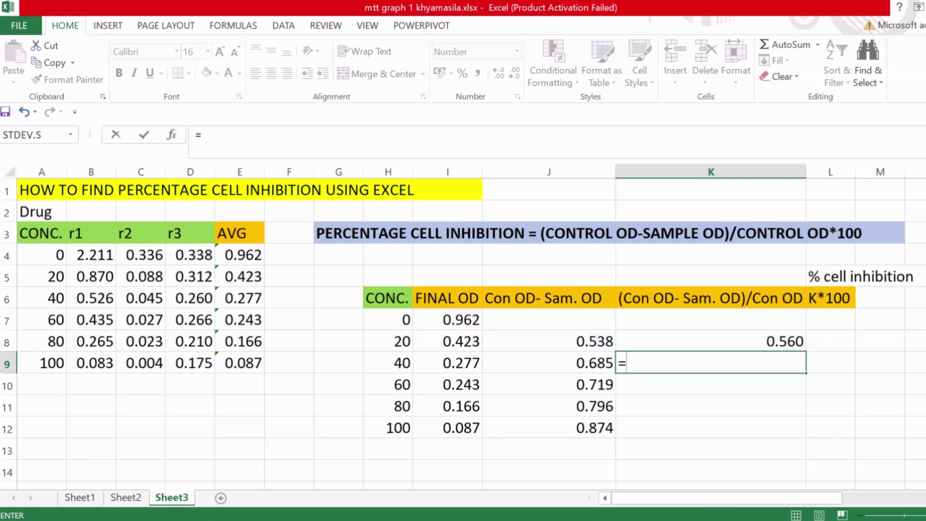
left_click(577, 363)
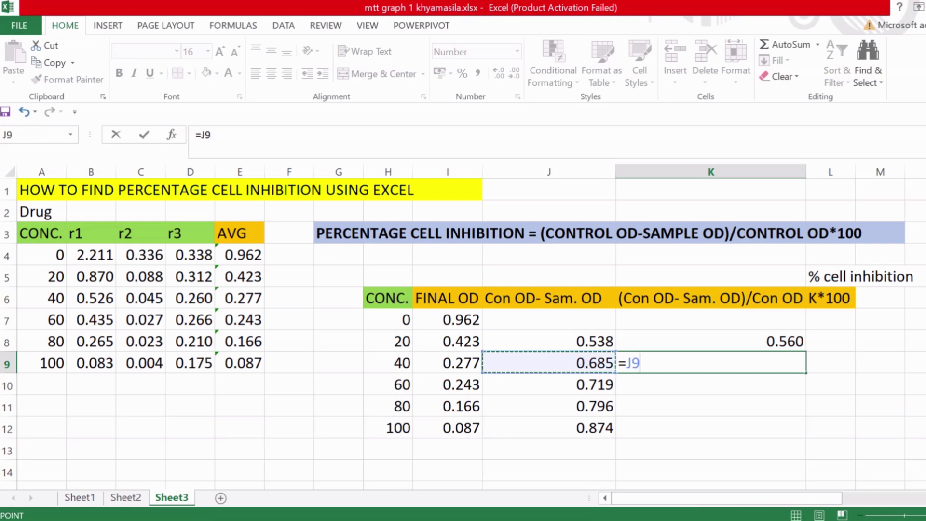
type("/")
left_click(456, 320)
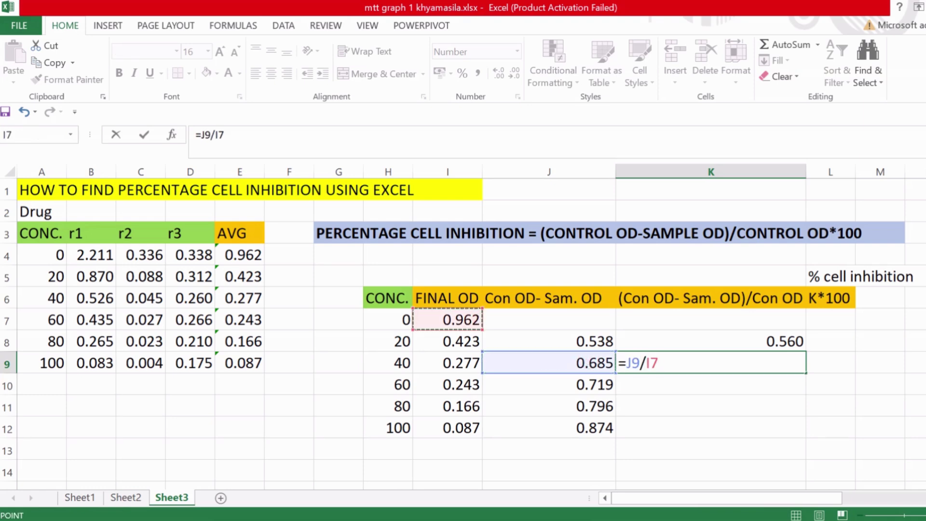
key("Return")
type("=")
left_click(595, 386)
type("/")
left_click(460, 320)
key("Return")
Step: Enter =J11/I7 and =J12/I7 in K11 and K12, reaching 0.909
type("=")
key("Left")
type("/")
left_click(455, 320)
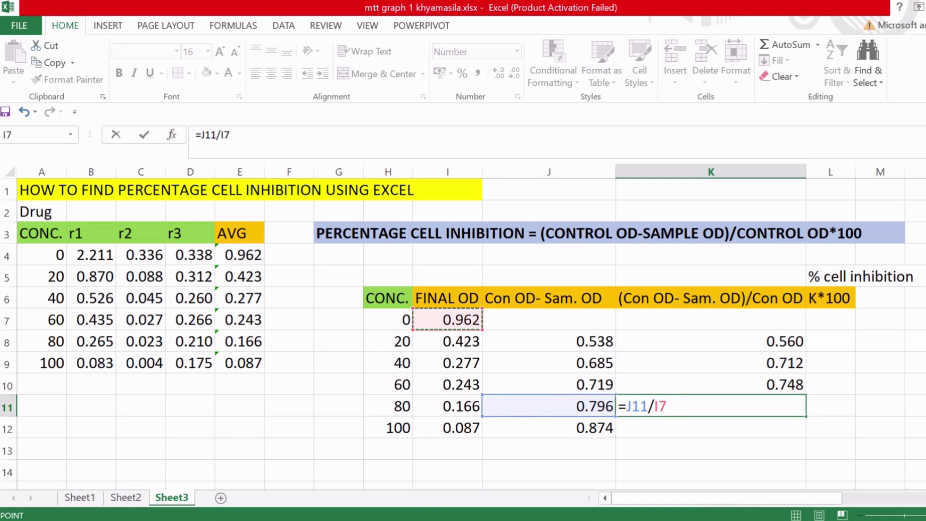
key("Return")
type("=")
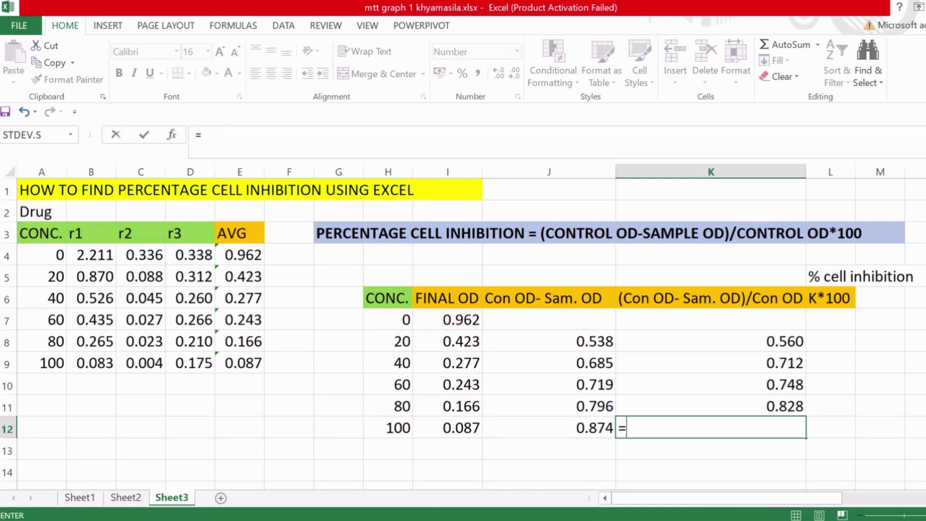
key("Left")
type("/")
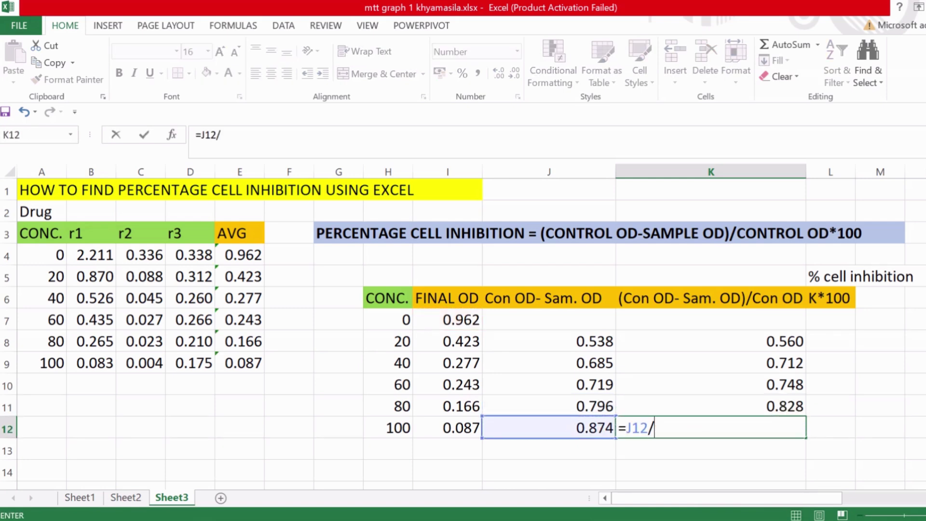
left_click(459, 320)
key("Return")
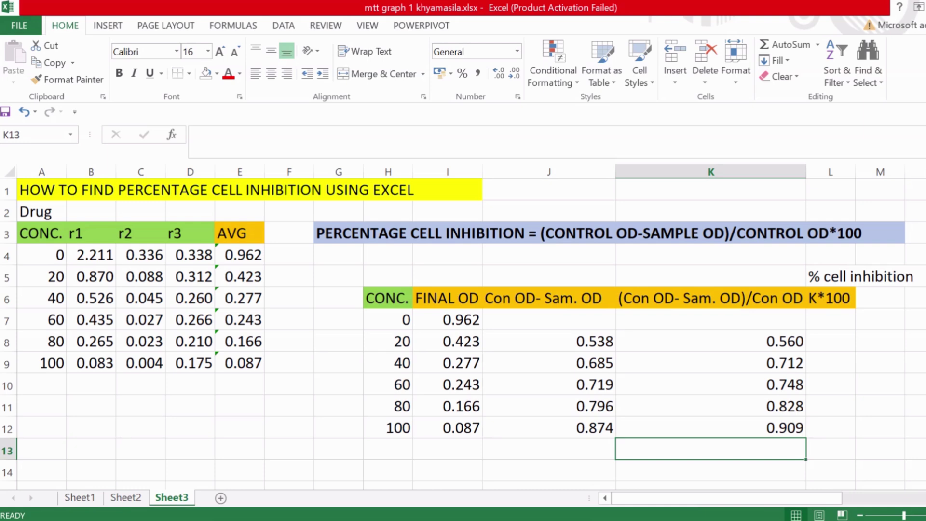
Step: Enter =K8*100 in L8 and fill it down to L12, giving 55.98 to 90.93
left_click(831, 341)
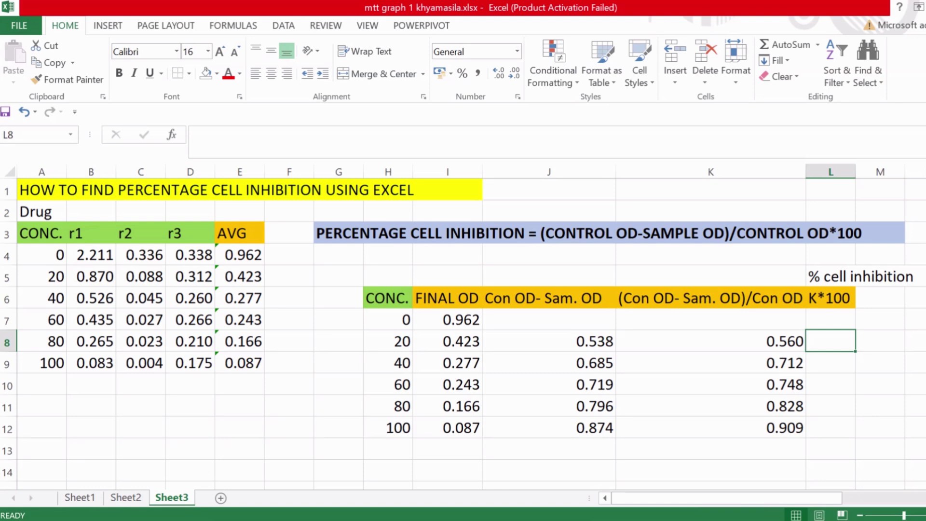
left_click(828, 341)
type("=")
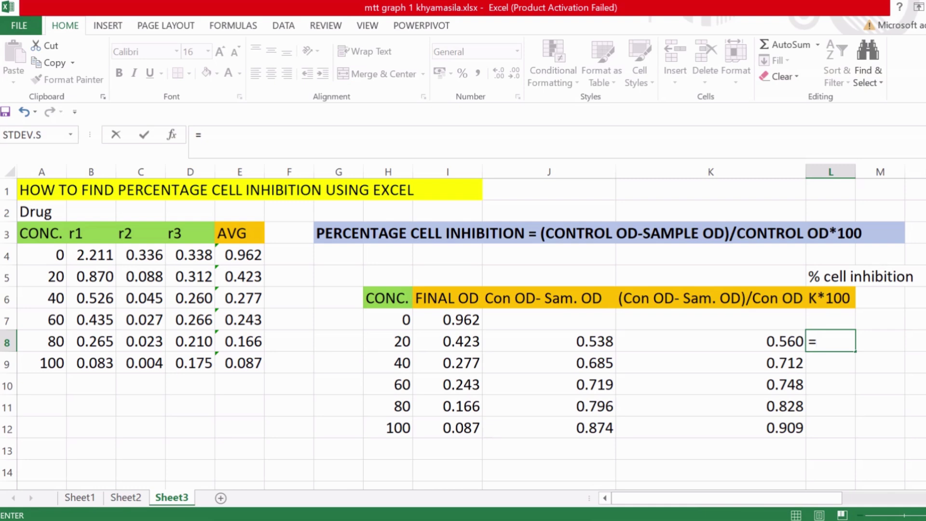
left_click(710, 341)
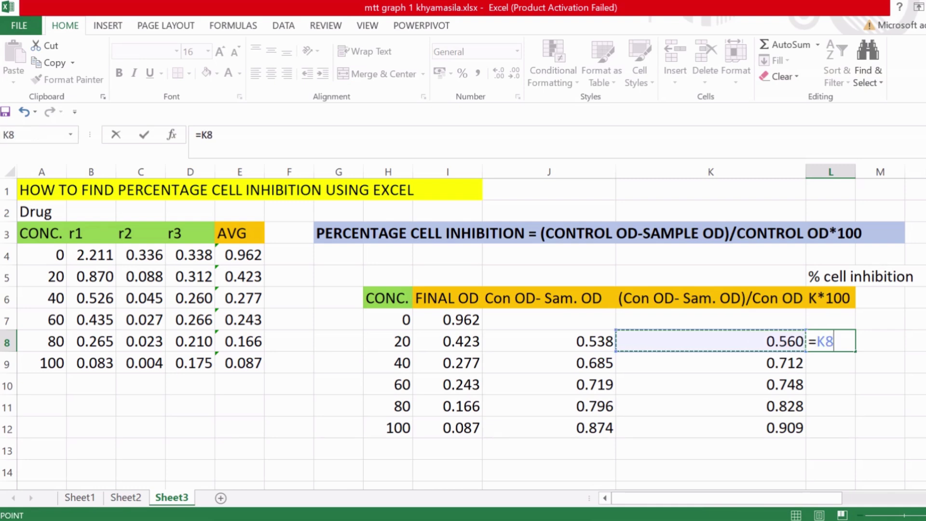
type("*100")
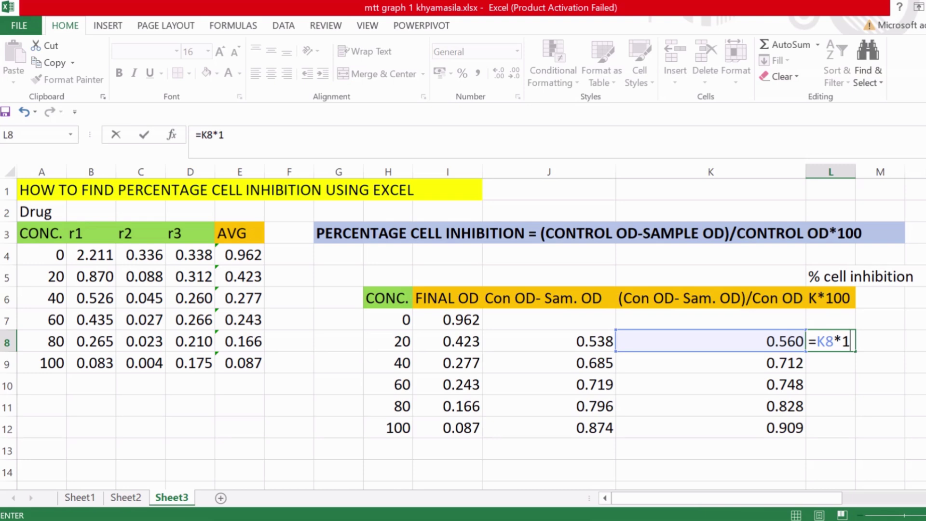
key("Return")
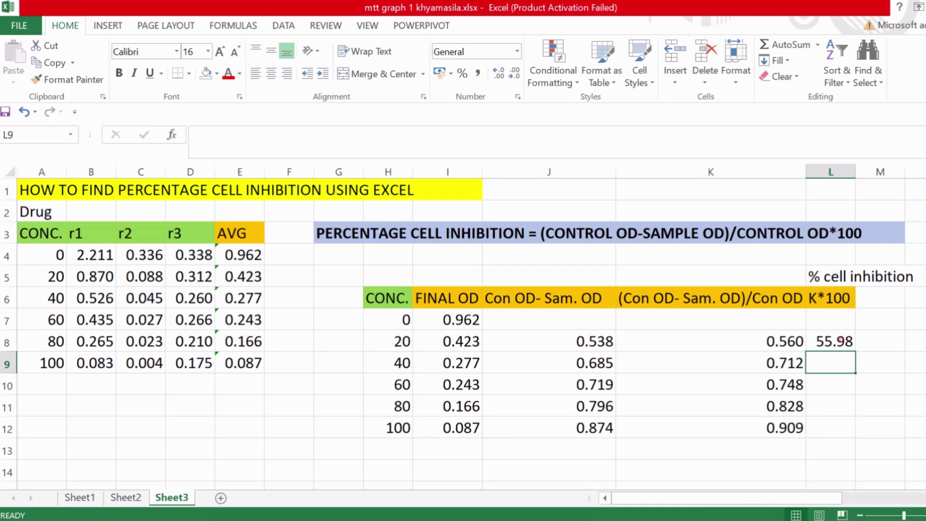
left_click(840, 341)
left_click_drag(856, 351, 855, 437)
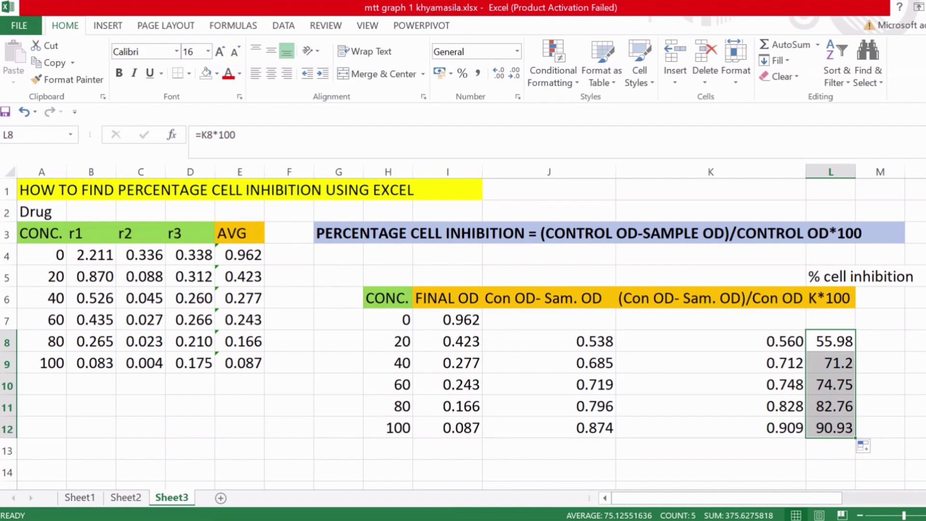
left_click(900, 406)
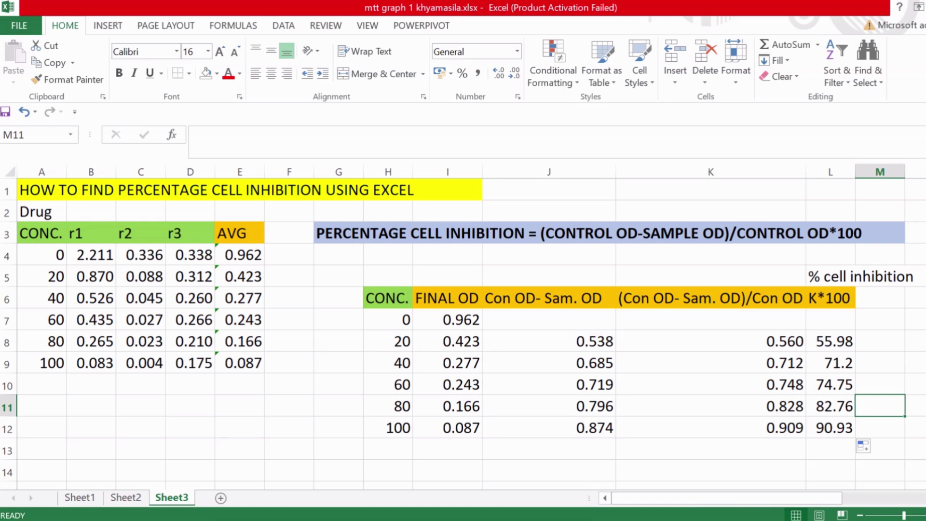
scroll(463, 333, "down", 1)
Step: Shade the percentage cells L7:L12 with a light blue fill
left_click_drag(837, 255, 837, 364)
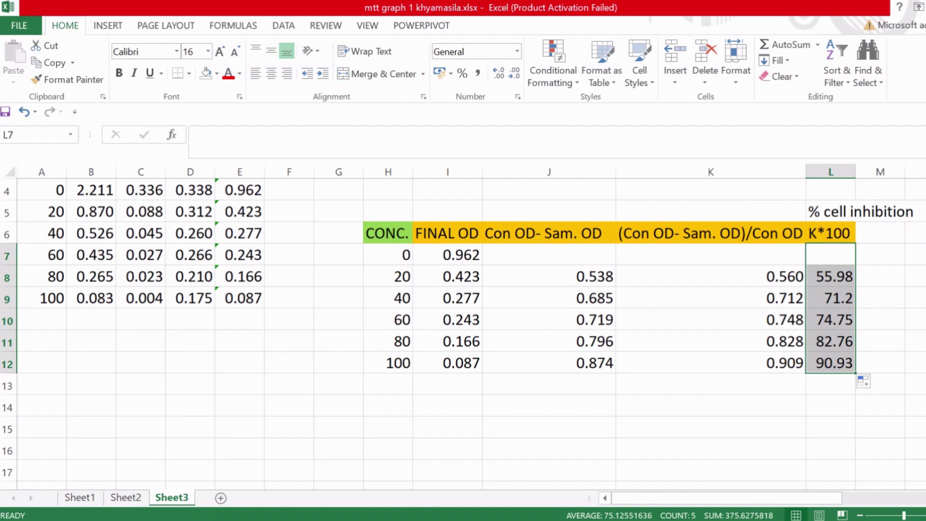
left_click(215, 74)
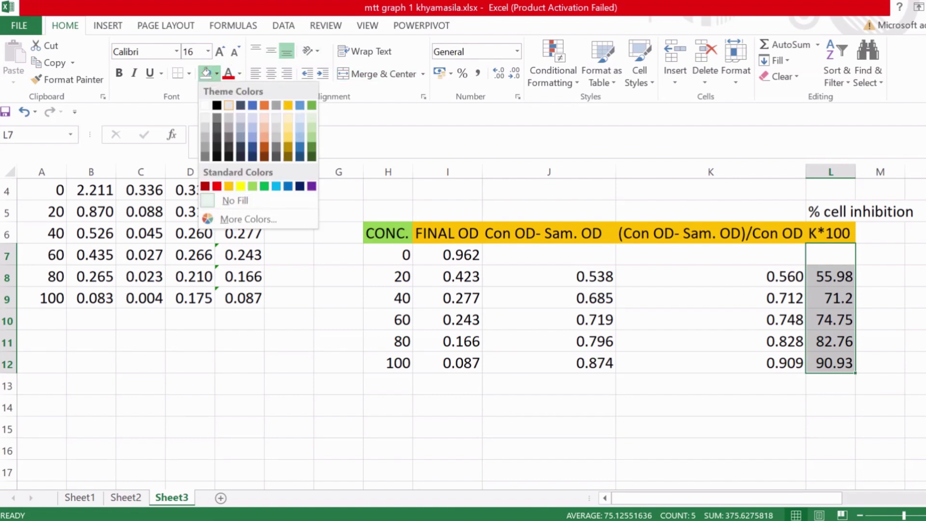
left_click(252, 117)
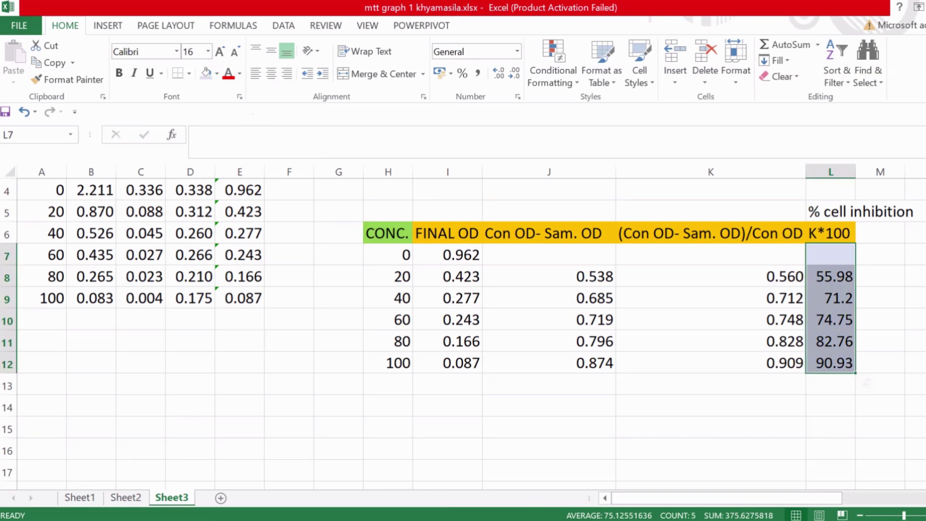
left_click(695, 418)
left_click(893, 401)
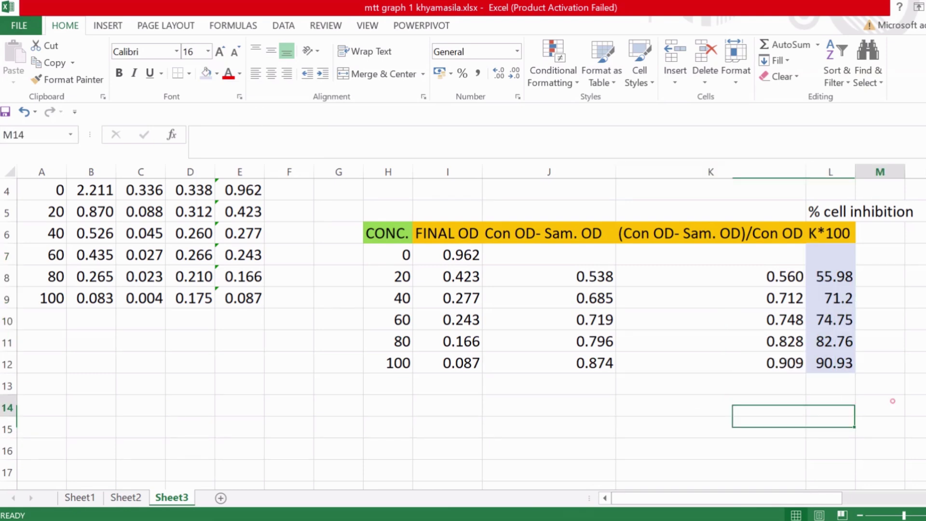
scroll(463, 332, "down", 1)
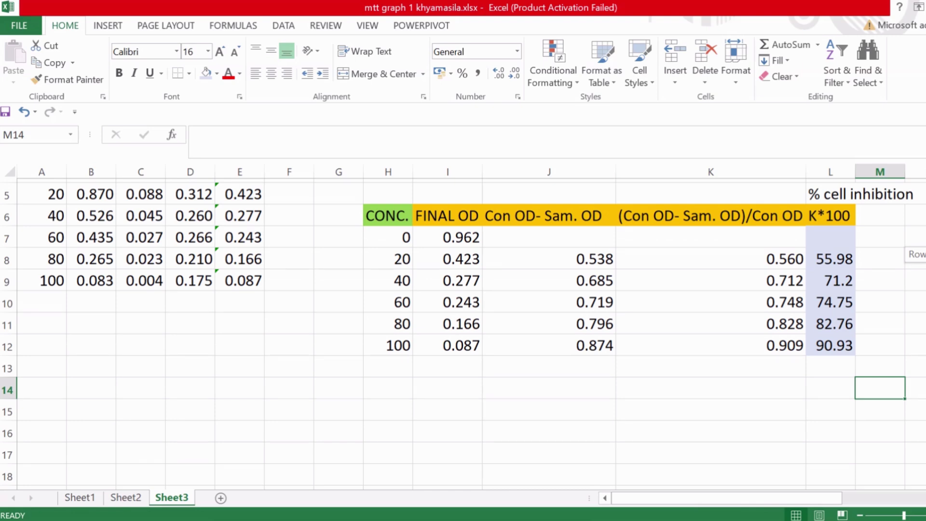
scroll(463, 332, "up", 2)
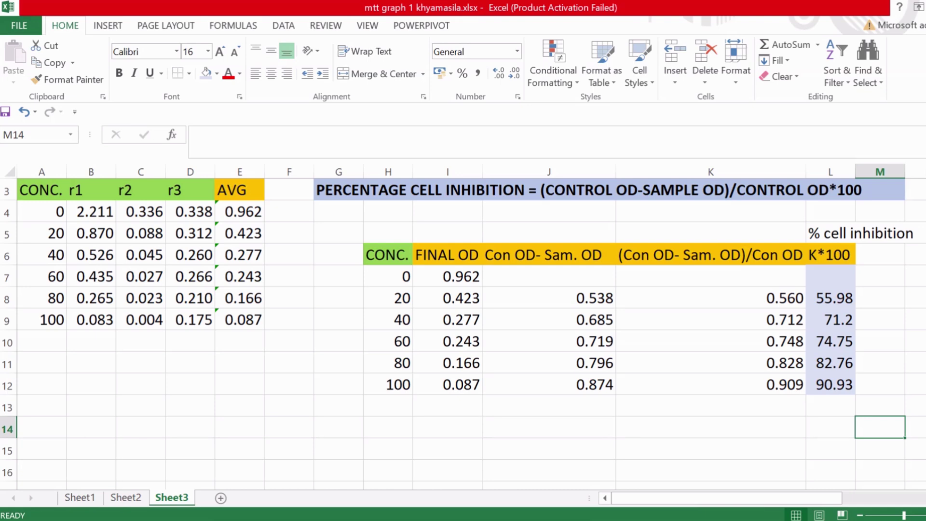
Step: Insert a 2-D clustered column chart from CONC. (H6:H12) and K*100 (L6:L12)
left_click_drag(387, 254, 388, 384)
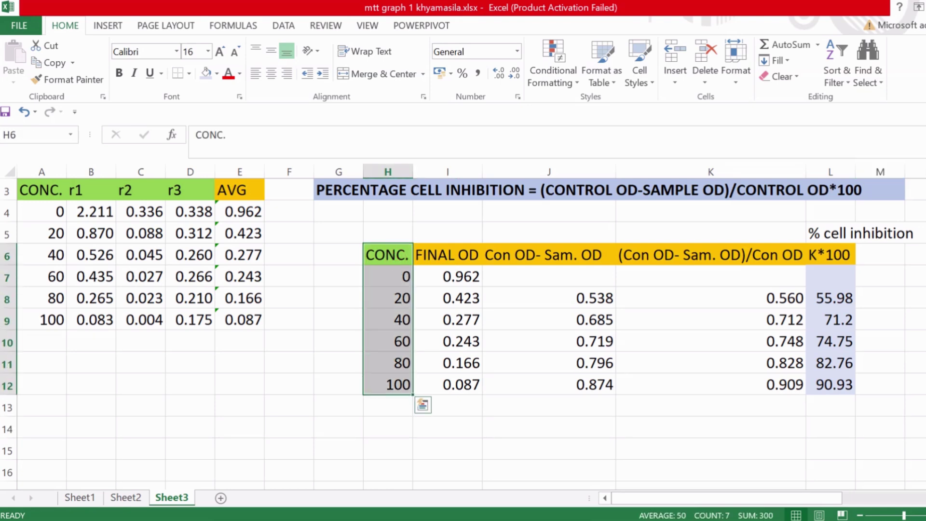
left_click_drag(830, 255, 830, 385)
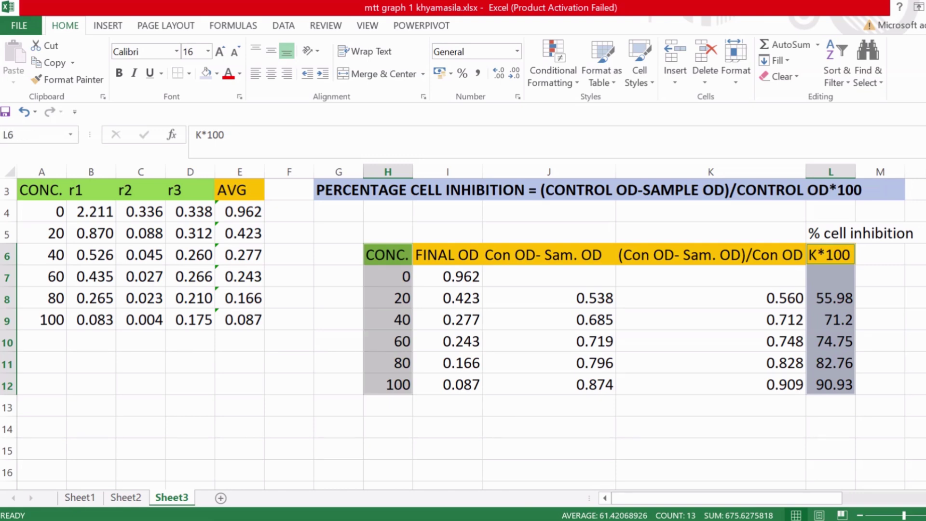
left_click(113, 24)
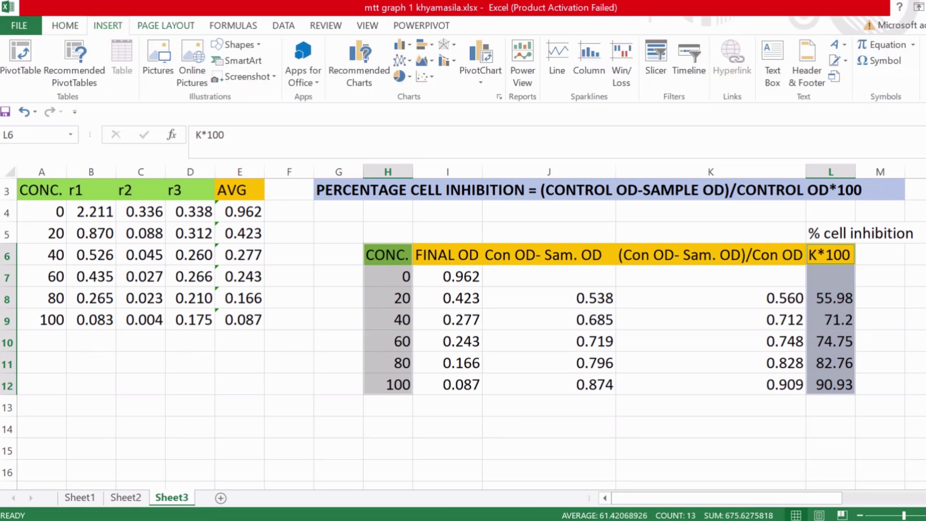
left_click(402, 45)
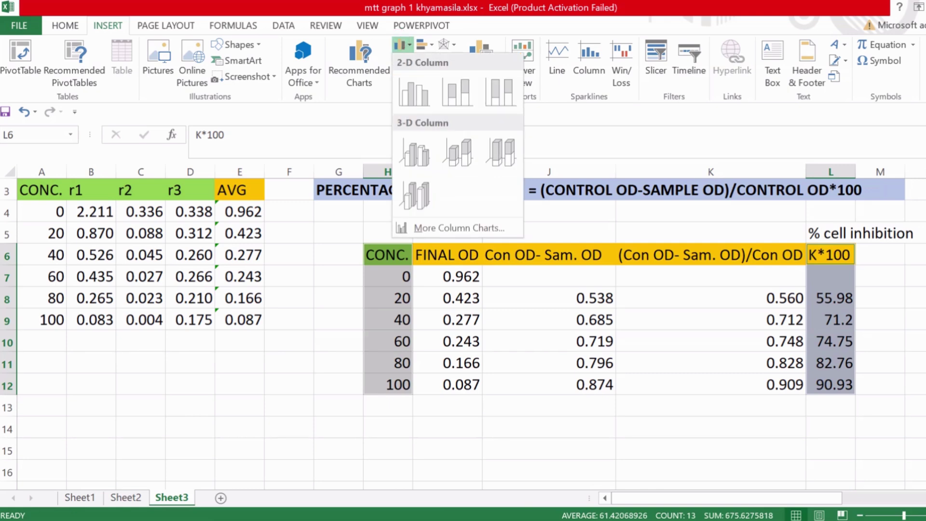
left_click(413, 92)
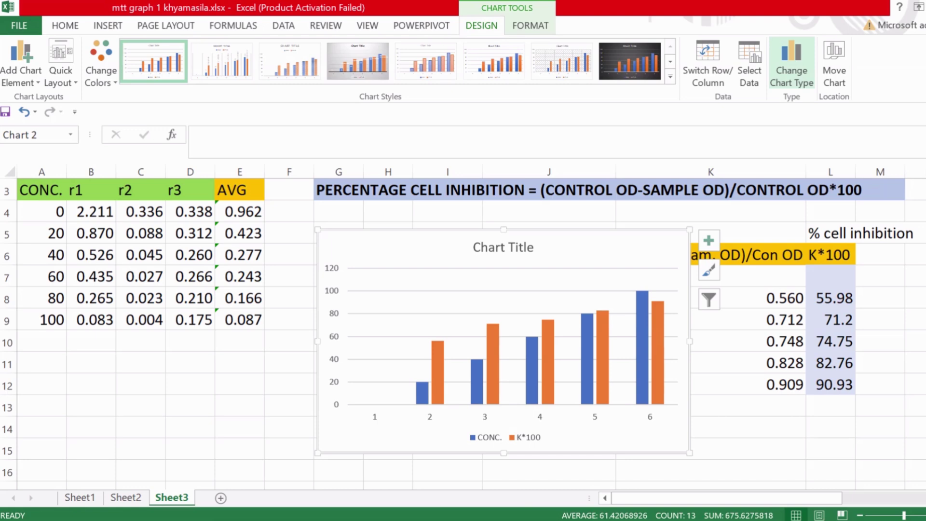
Step: Change the chart type to the clustered column version plotting only K*100
left_click(792, 67)
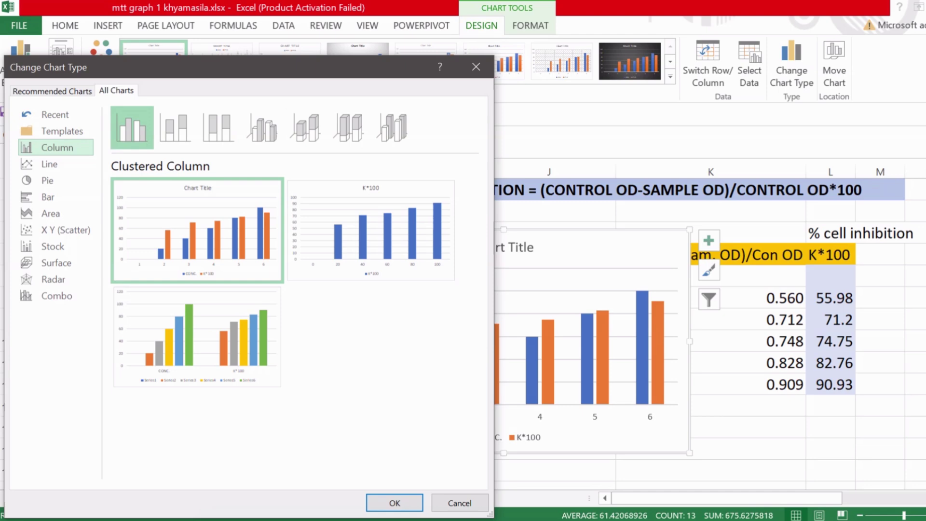
mouse_move(197, 231)
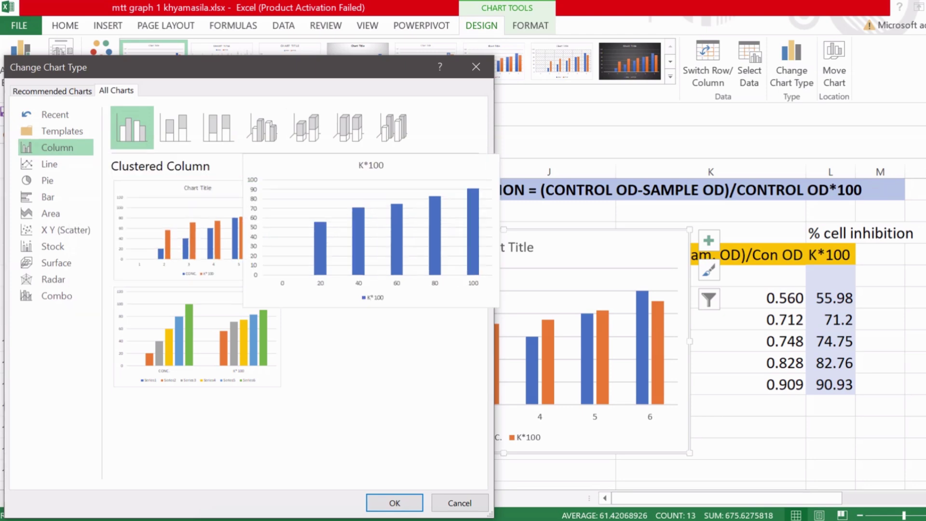
left_click(371, 231)
left_click(395, 503)
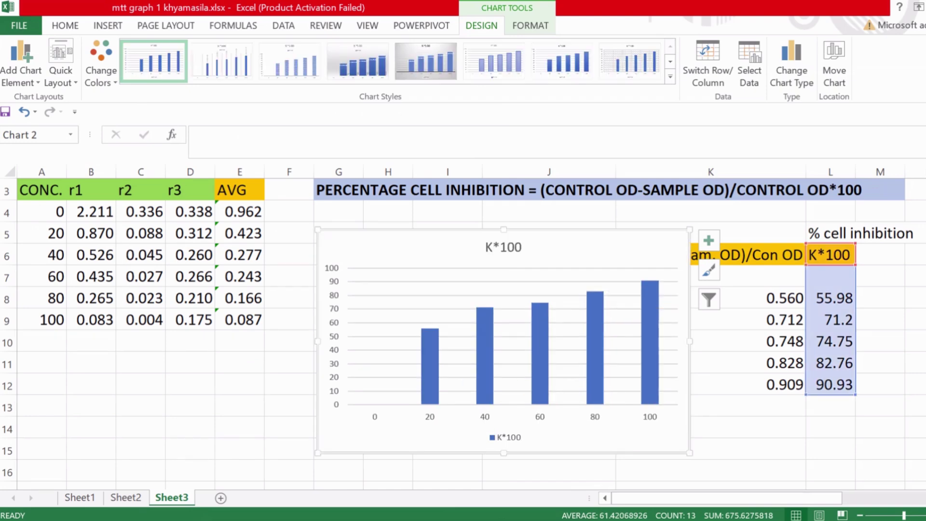
Step: Shrink the chart, move it below the table and delete its horizontal gridlines
left_click_drag(690, 453, 639, 470)
scroll(640, 471, "down", 2)
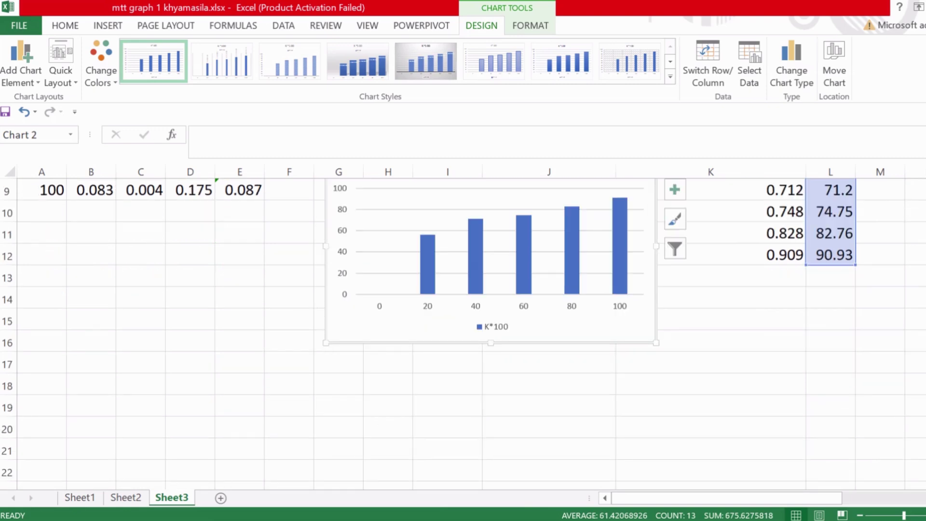
mouse_move(533, 327)
left_mouse_down()
mouse_move(522, 340)
mouse_move(527, 405)
mouse_move(451, 405)
mouse_move(253, 370)
mouse_move(562, 404)
mouse_move(571, 432)
mouse_move(573, 408)
left_mouse_up()
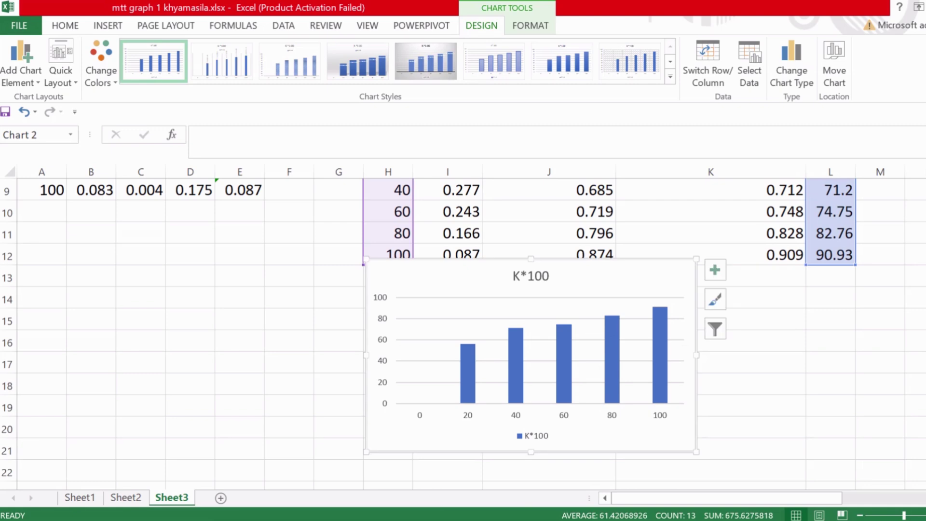
left_click(526, 318)
key("Delete")
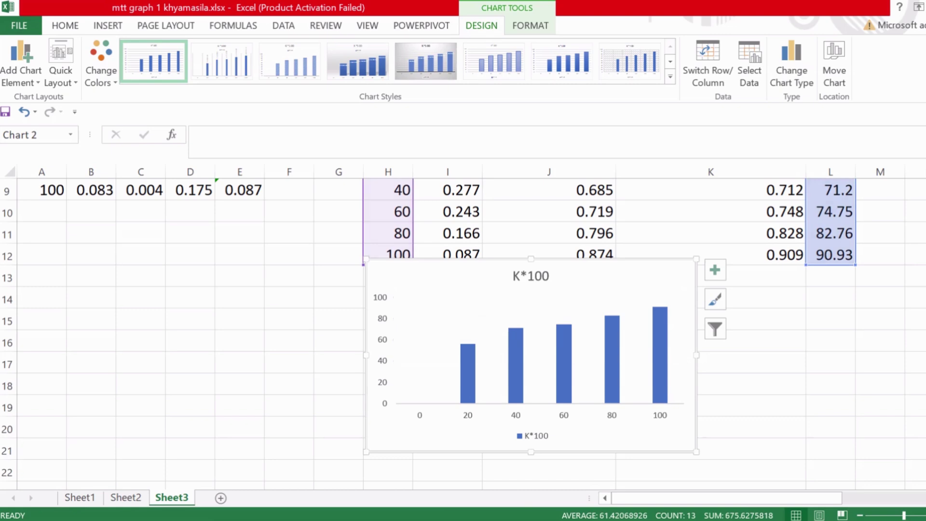
Step: Add primary horizontal and vertical axis titles to the chart
left_click(715, 269)
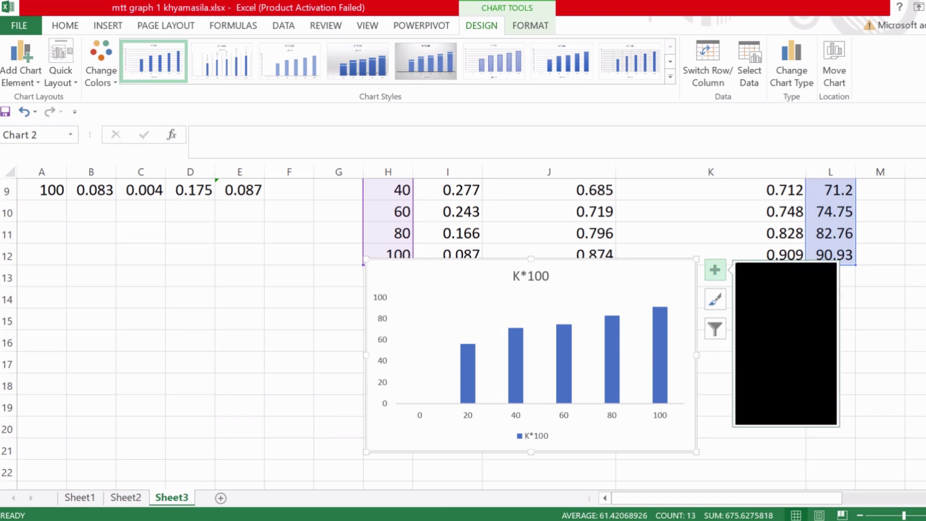
left_click(710, 471)
left_click(690, 287)
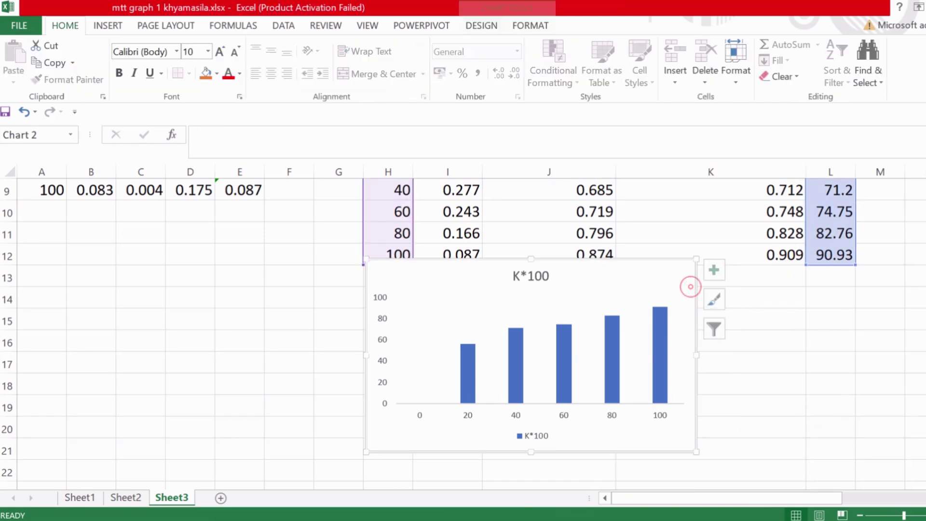
left_click(715, 268)
left_click(825, 307)
left_click(852, 312)
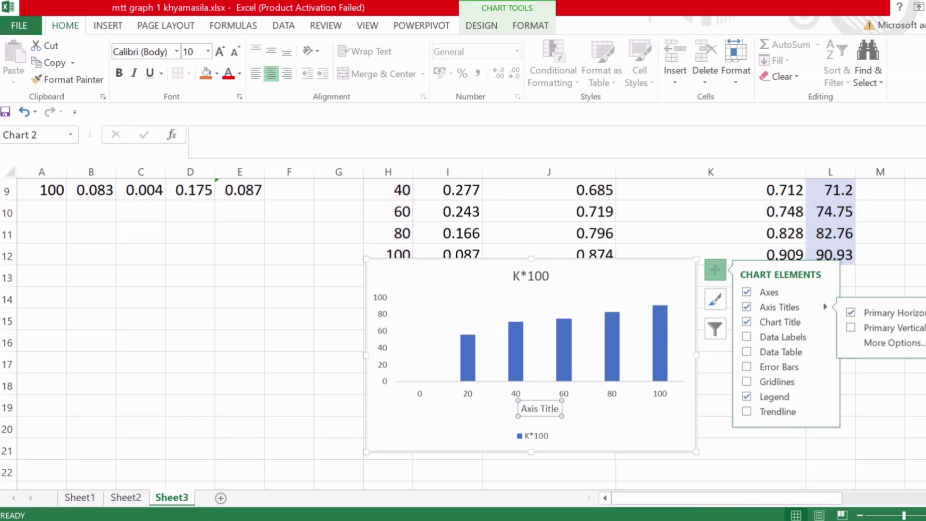
left_click(851, 327)
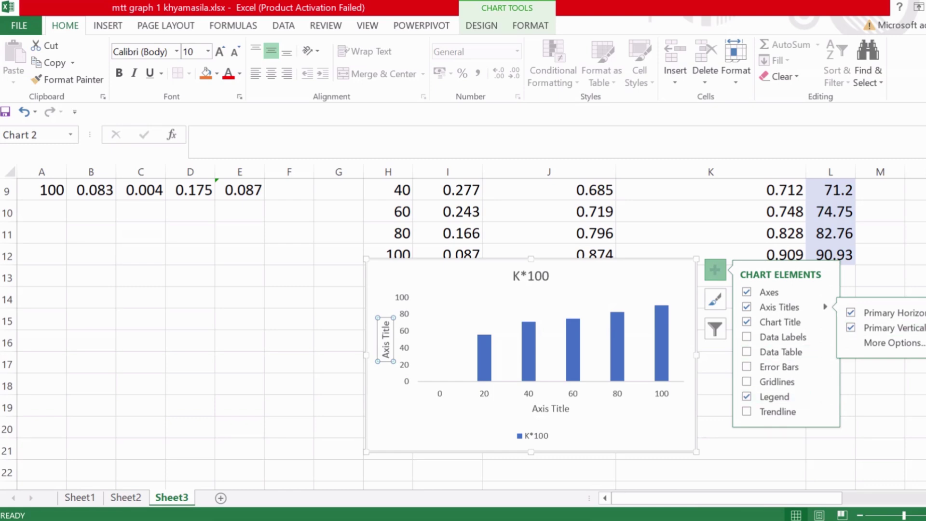
Step: Remove the K*100 legend from the chart
left_click(747, 396)
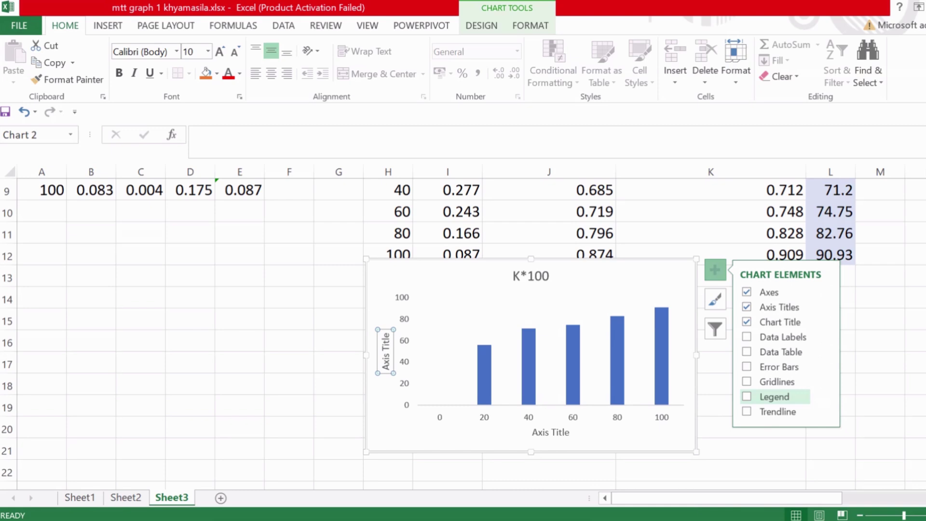
left_click(825, 397)
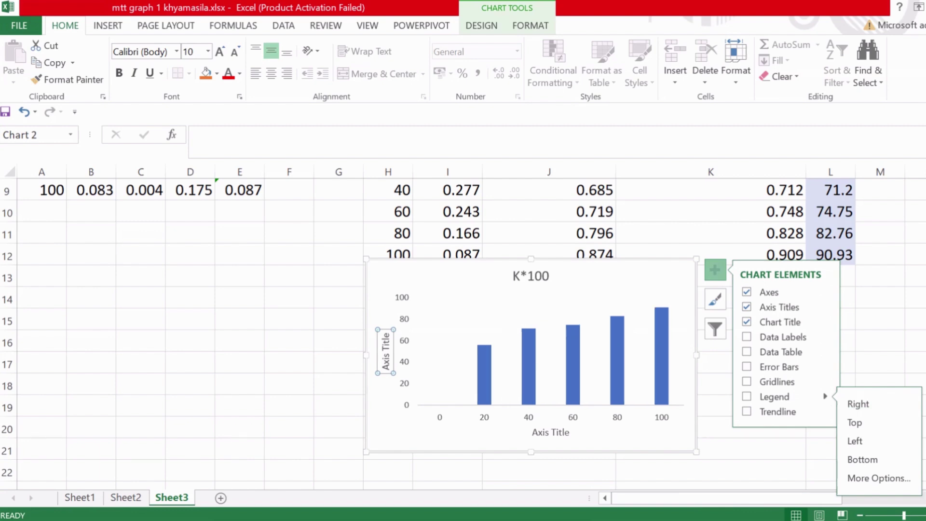
left_click(761, 448)
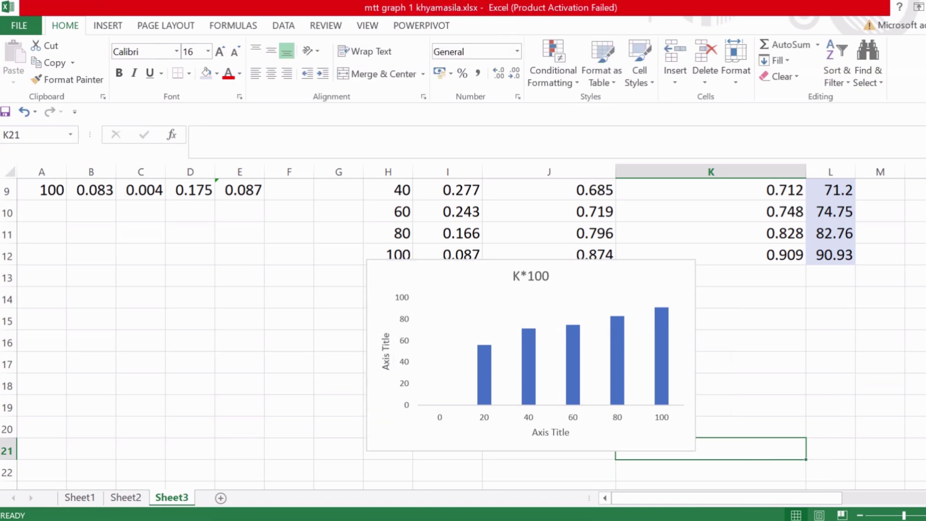
Step: Give both the vertical and horizontal chart axes a black shape outline
left_click(402, 305)
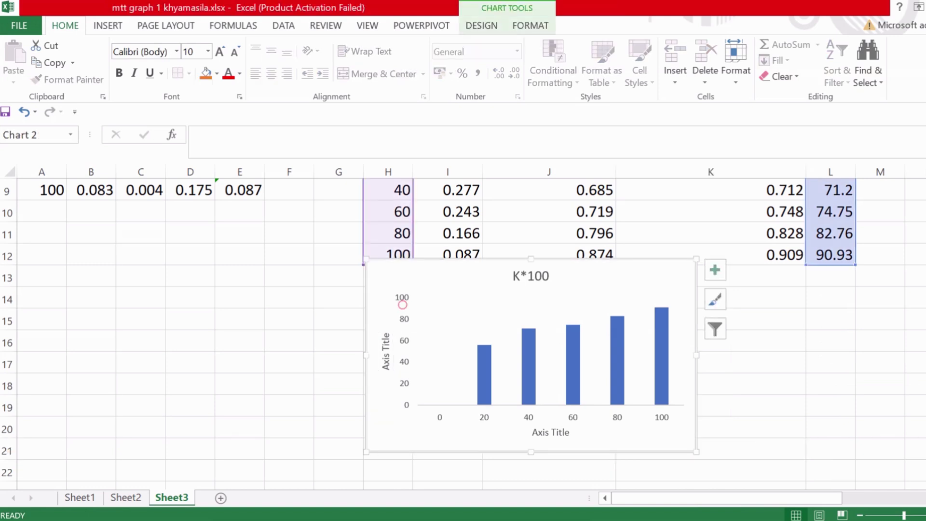
left_click(400, 292)
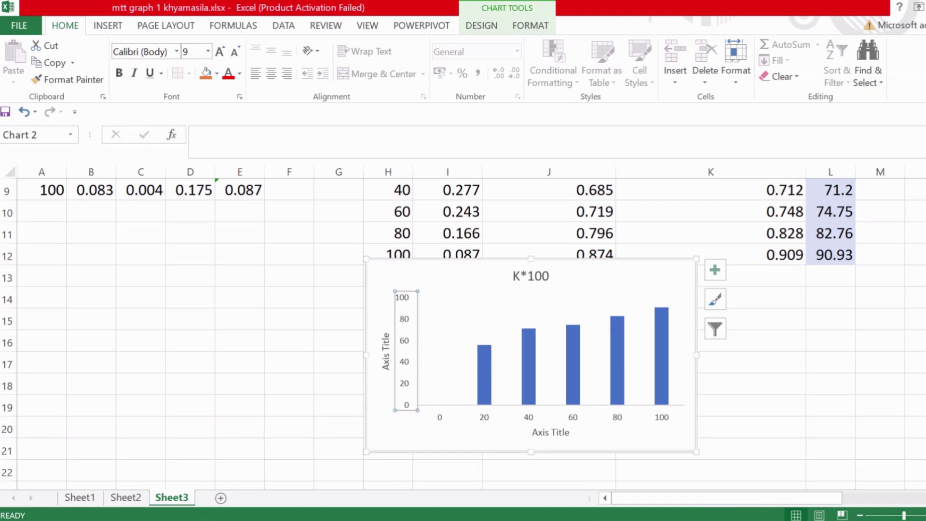
left_click(525, 21)
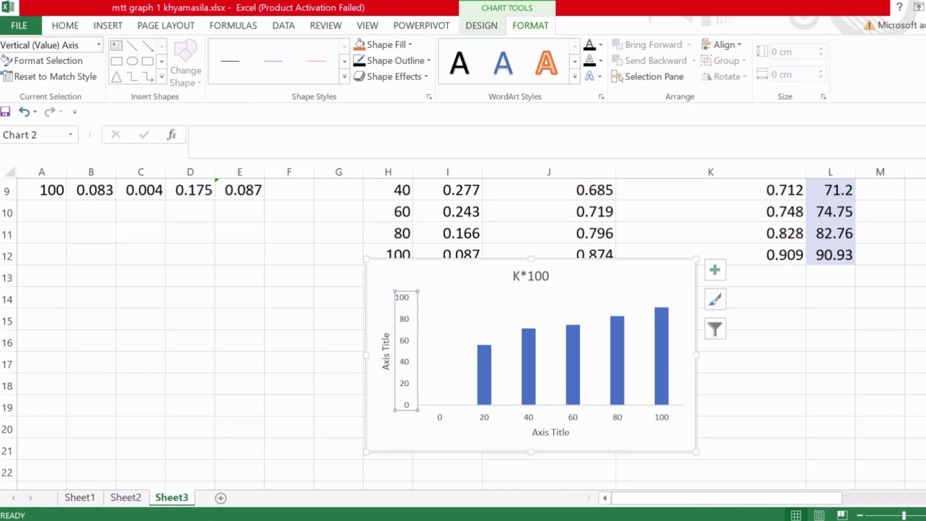
left_click(419, 60)
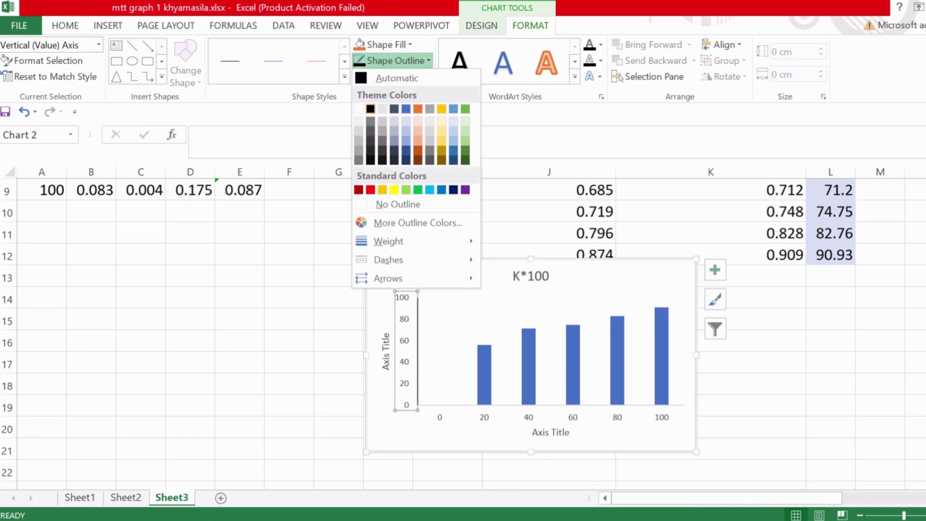
left_click(370, 106)
left_click(479, 418)
left_click(359, 60)
left_click(823, 404)
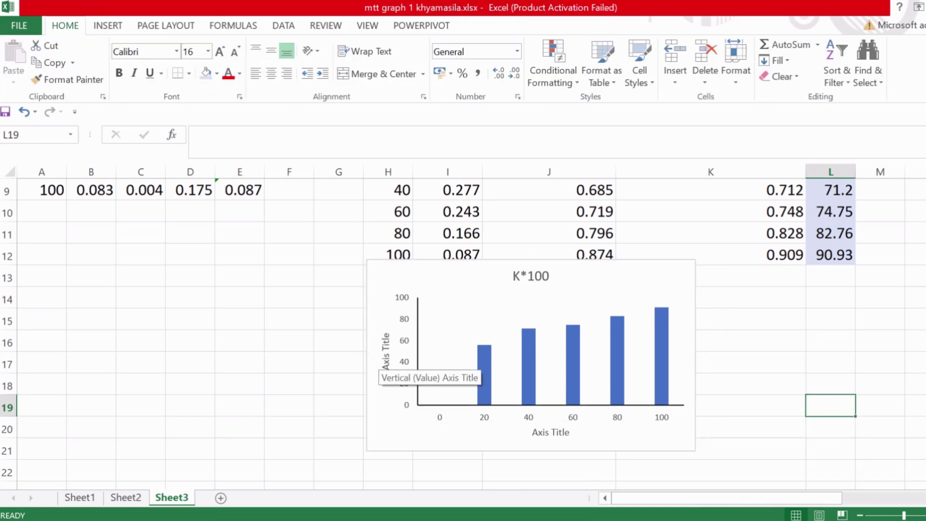
Step: Replace the vertical axis placeholder title with '% cell inhibition'
double_click(385, 348)
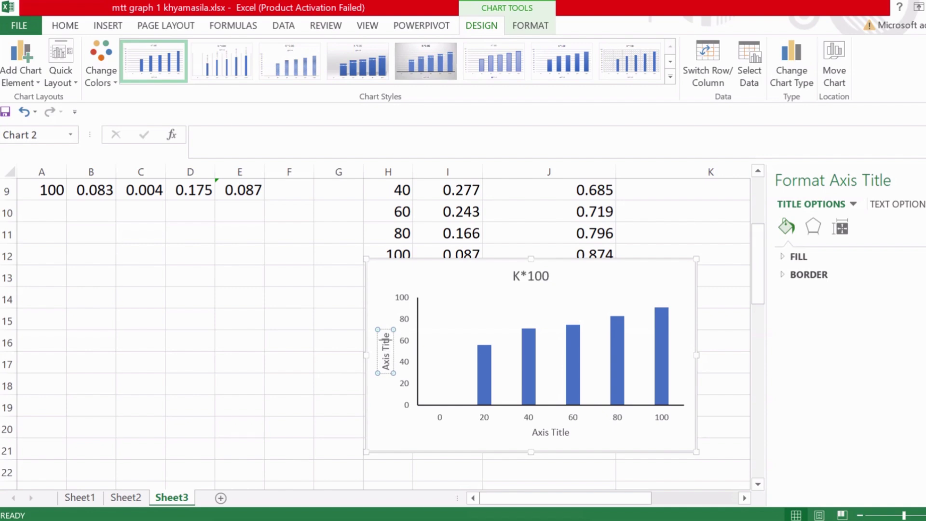
key("BackSpace")
key("BackSpace")
key("BackSpace")
key("BackSpace")
key("BackSpace")
key("BackSpace")
key("BackSpace")
key("BackSpace")
key("BackSpace")
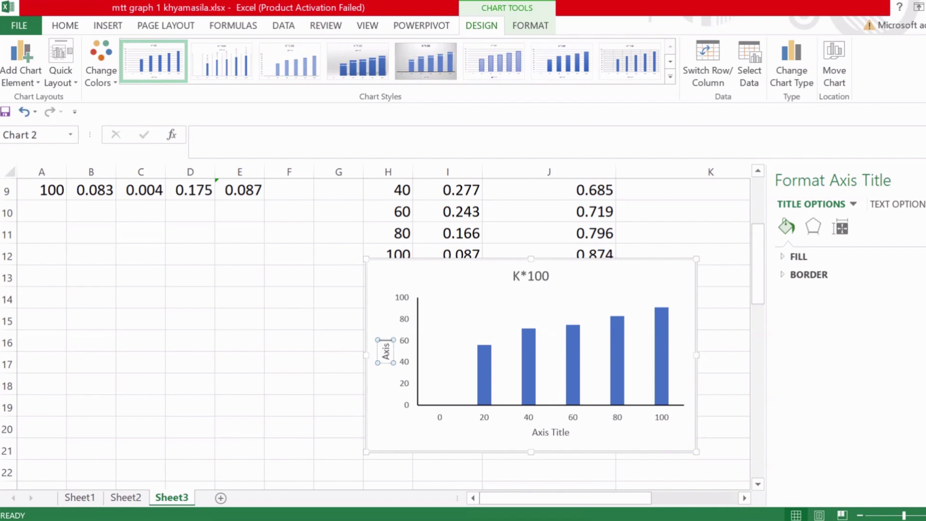
key("BackSpace")
type("% cell inhibition")
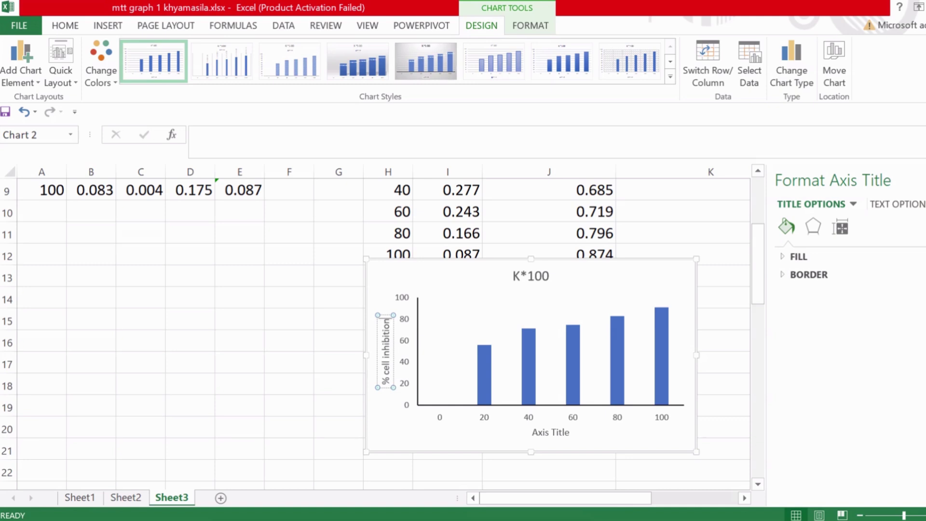
key("Escape")
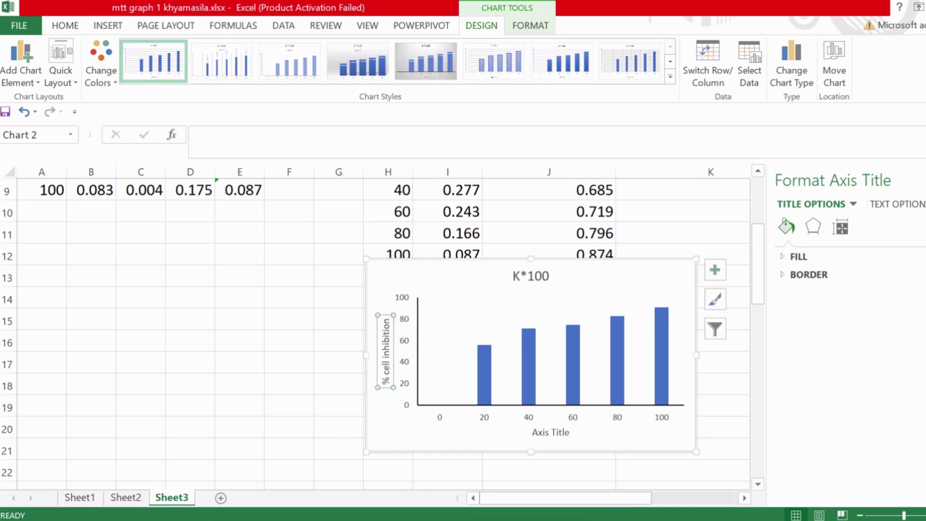
left_click(550, 432)
Step: Replace the horizontal axis placeholder title with 'Conc. of the drug in mg/ml'
left_click(567, 433)
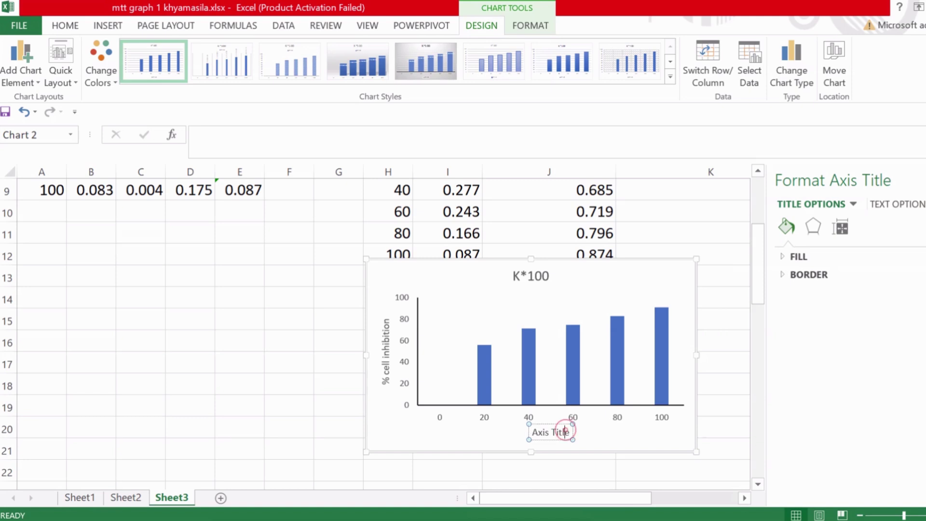
key("BackSpace")
key("BackSpace")
key("BackSpace")
key("BackSpace")
key("BackSpace")
key("BackSpace")
key("BackSpace")
key("BackSpace")
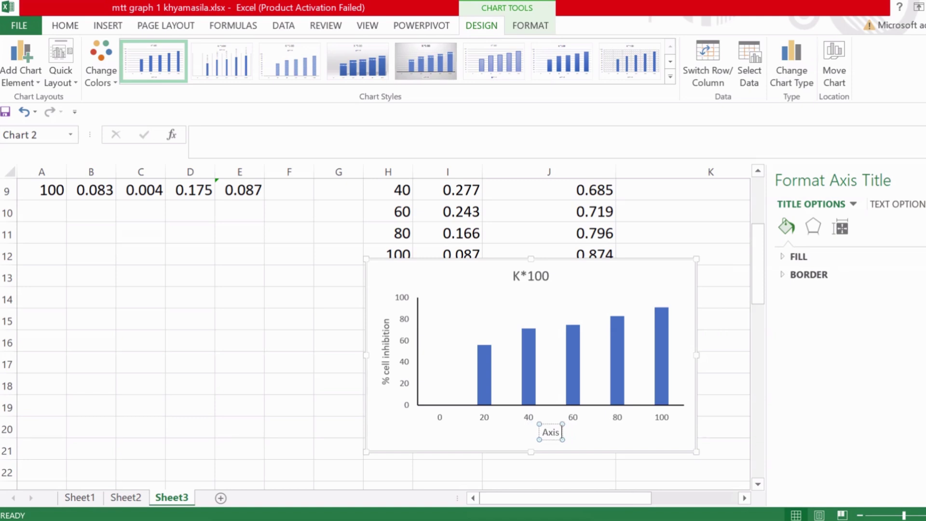
key("BackSpace")
key("BackSpace")
type("Conc. of the drug in")
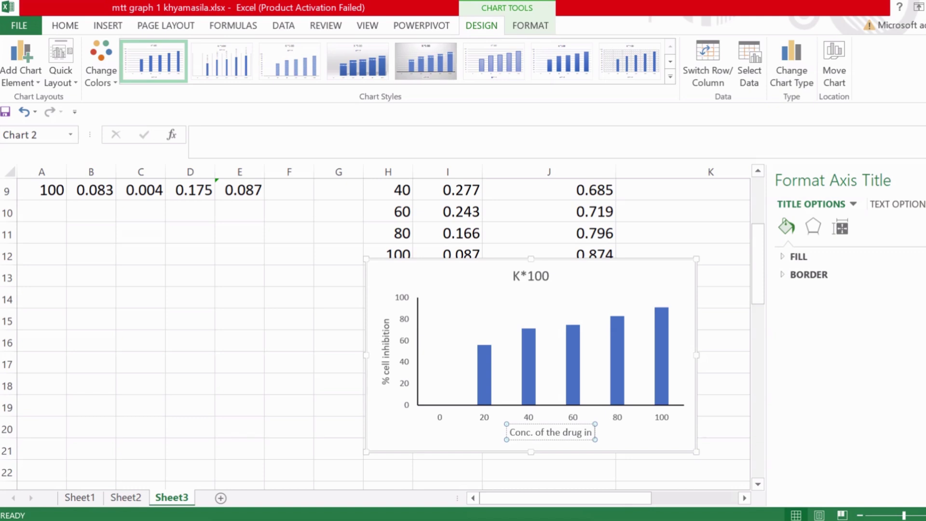
type(" mg/ml")
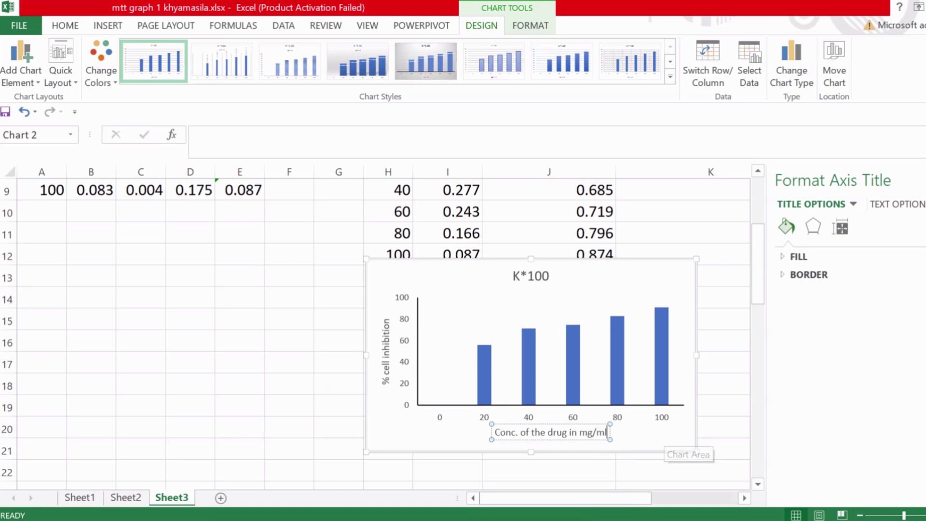
left_click(691, 443)
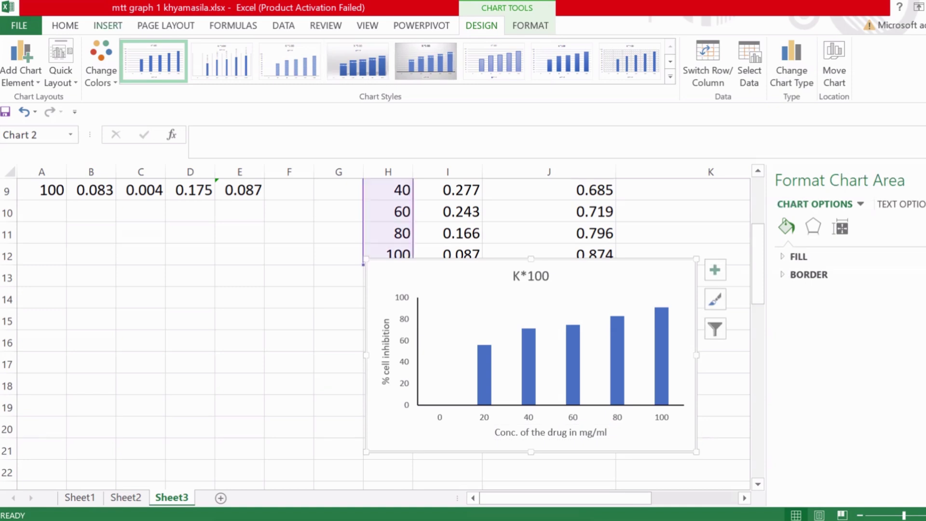
left_click(65, 25)
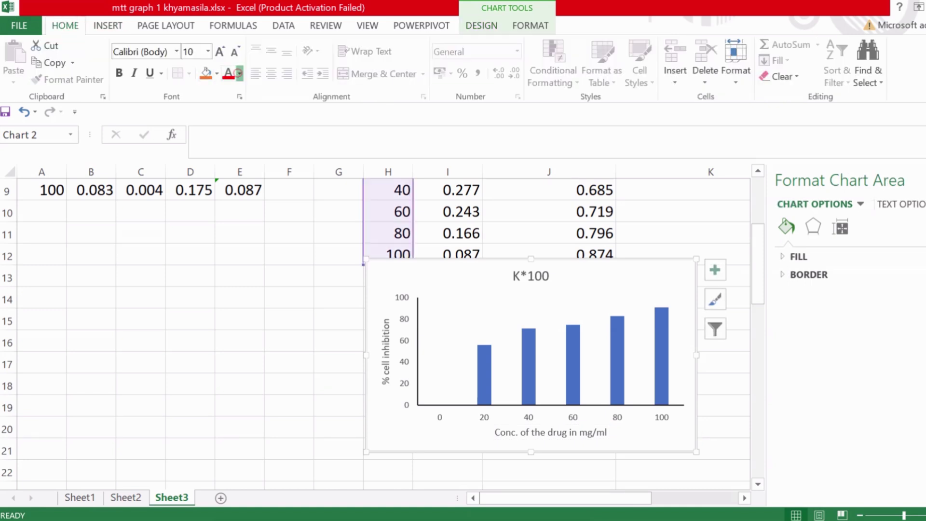
Step: Set the whole chart's font colour to black and make all its text bold
left_click(240, 73)
left_click(240, 122)
key("ctrl+b")
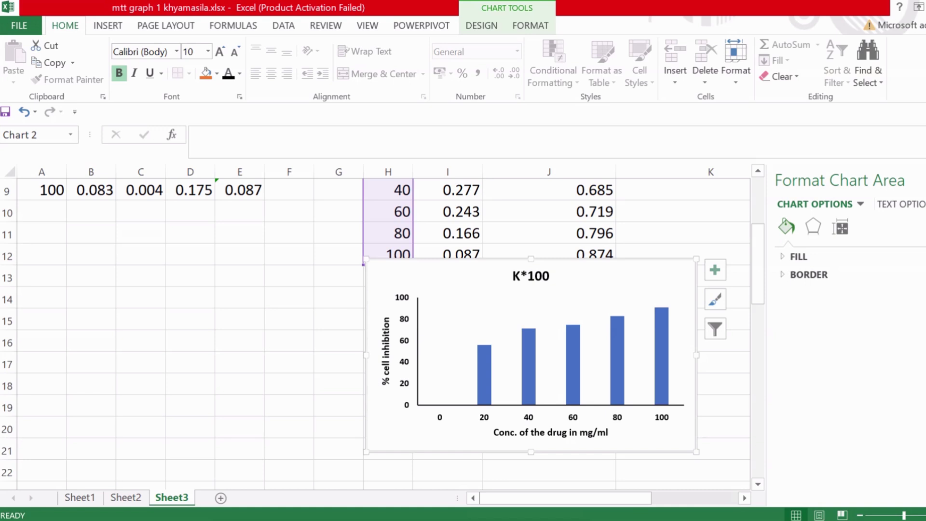
left_click(547, 276)
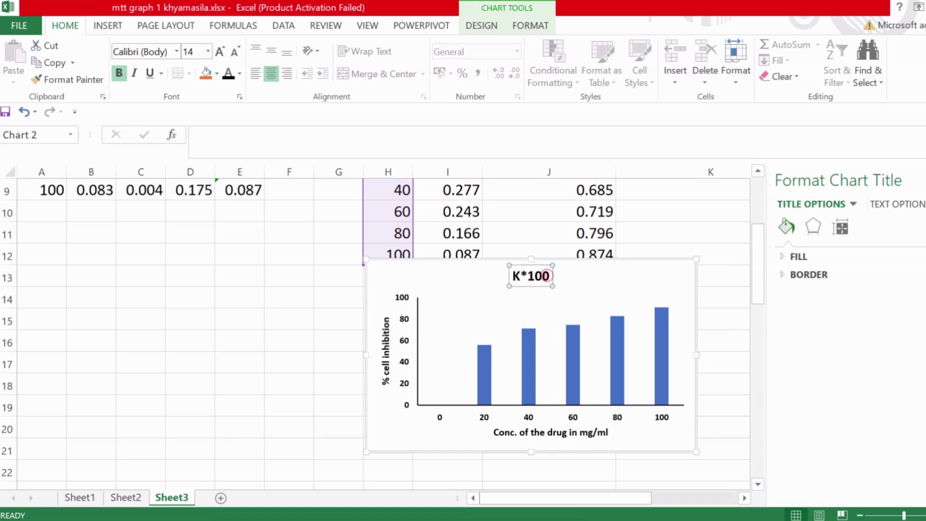
Step: Change the chart title from 'K*100' to 'Effect of drug A against Bacillus subtilis'
key("BackSpace")
key("BackSpace")
key("BackSpace")
key("BackSpace")
key("BackSpace")
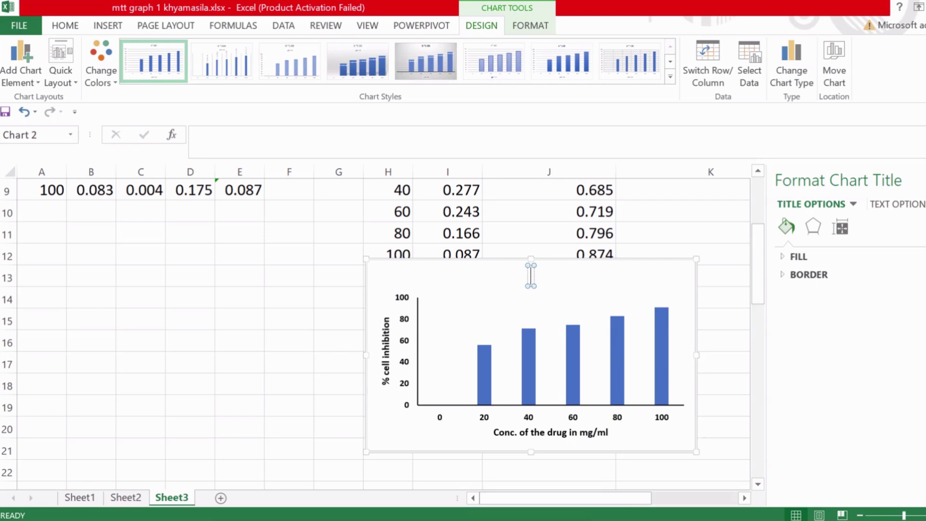
type("Effe")
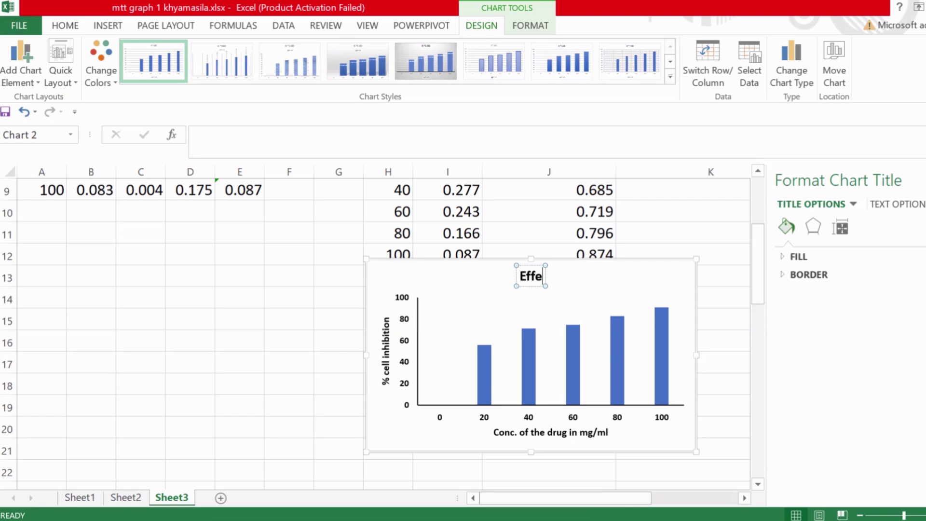
type("ct of d")
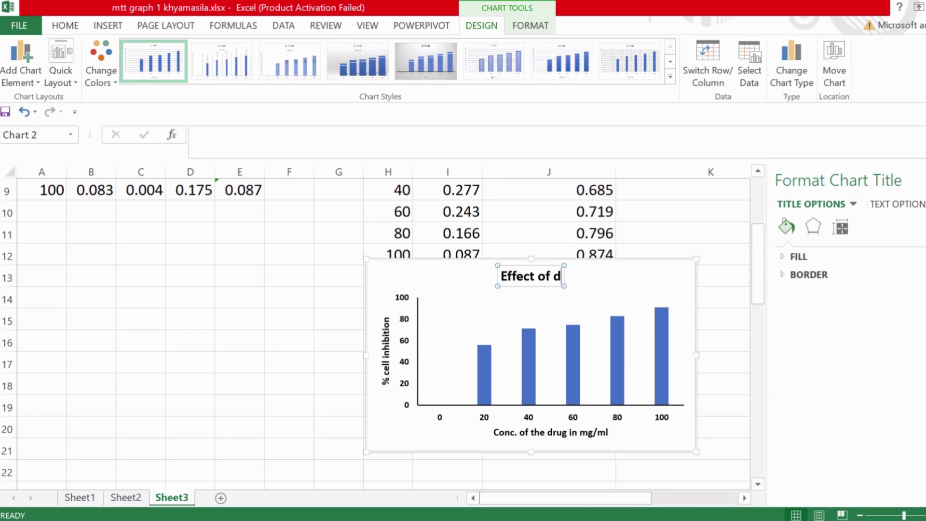
type("rug A")
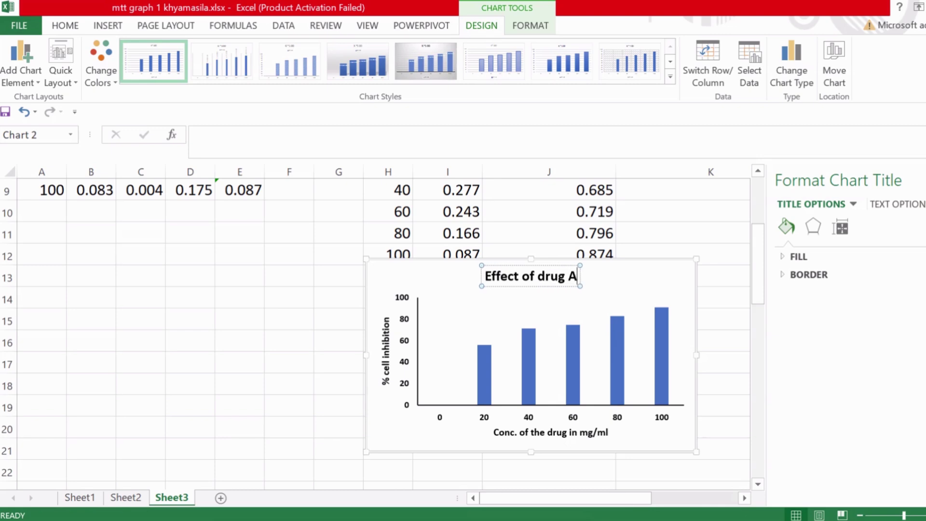
type(" on")
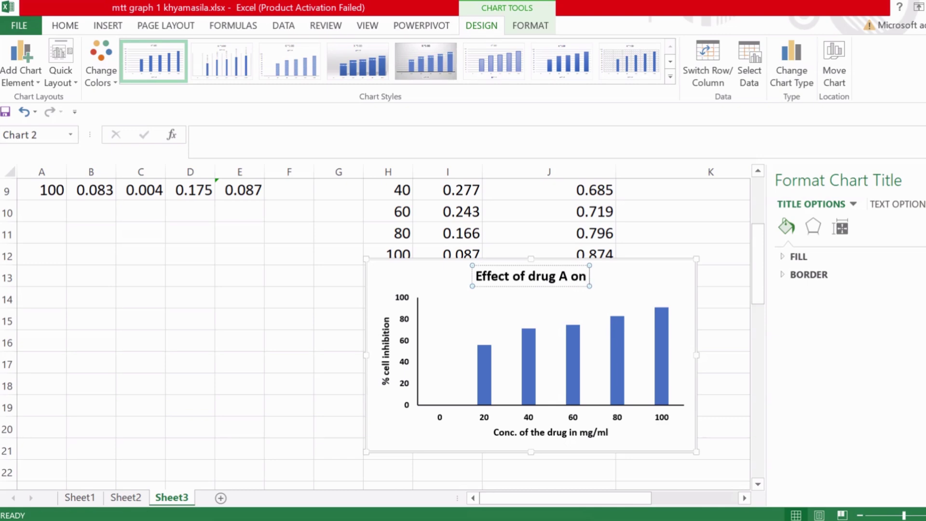
type(" Bac")
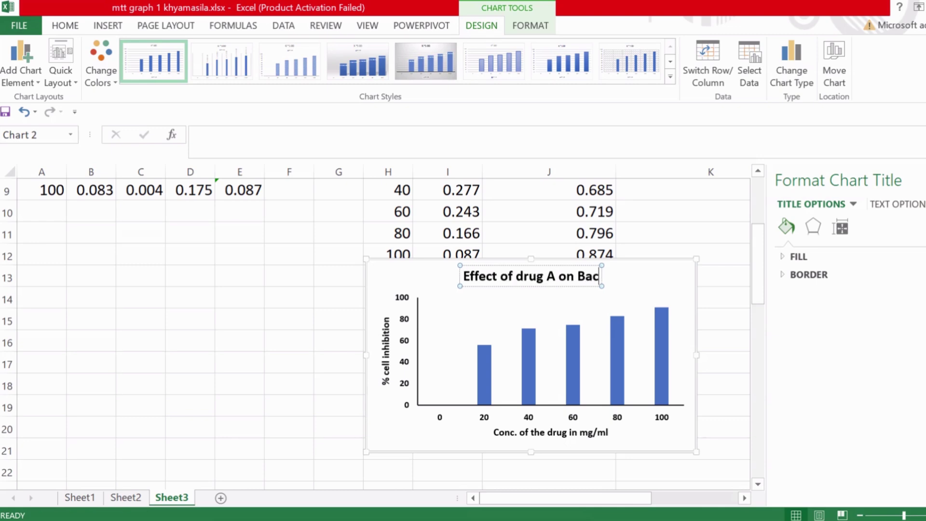
type("illus subtilis")
left_click(534, 276)
key("BackSpace")
key("BackSpace")
type("against")
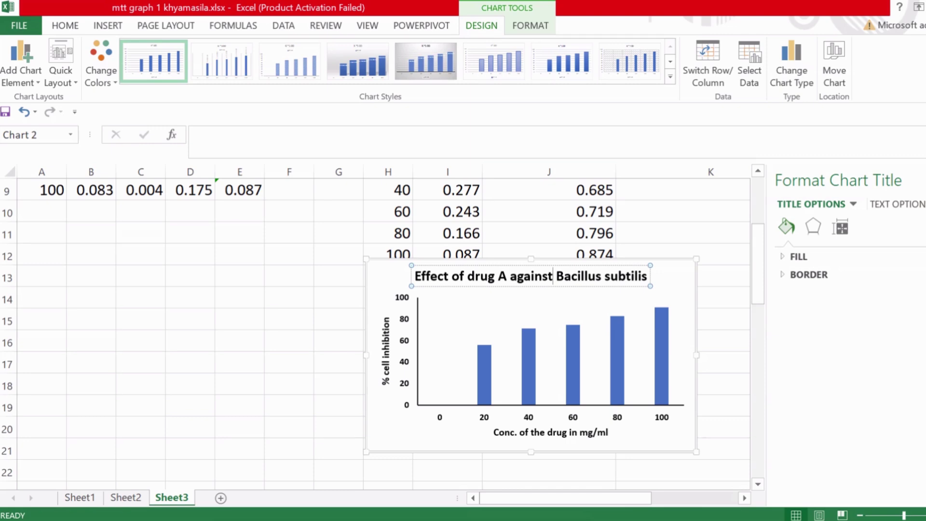
Step: Italicise 'Bacillus subtilis' in the title and move the chart below the data table
left_click_drag(556, 276, 647, 276)
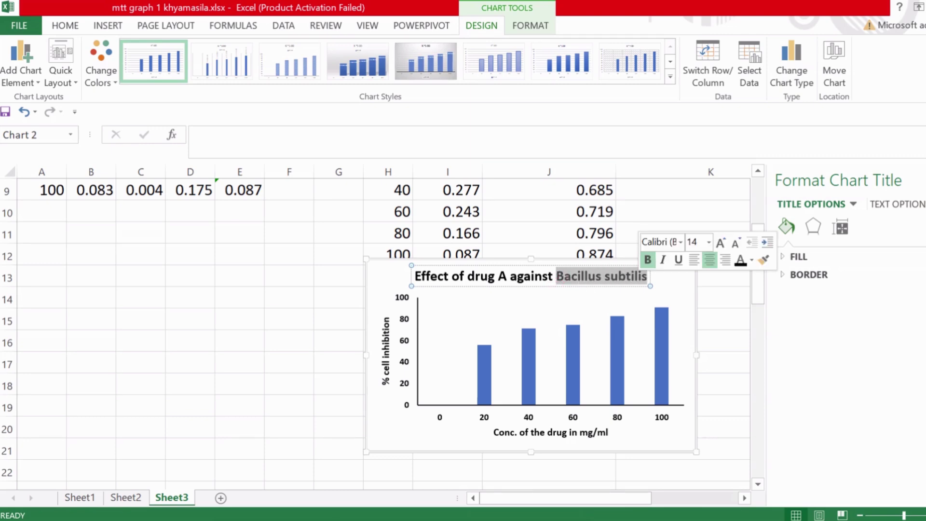
left_click(663, 259)
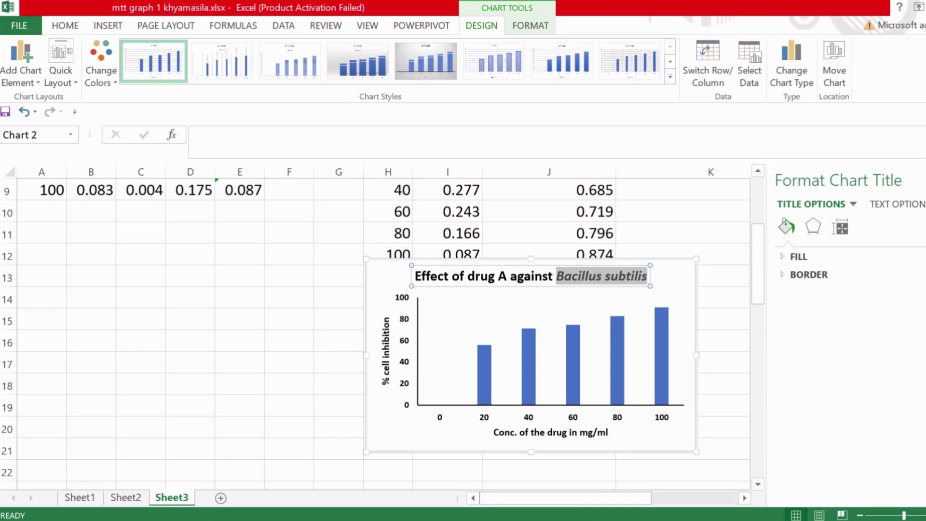
left_click_drag(693, 346, 695, 368)
left_click(814, 382)
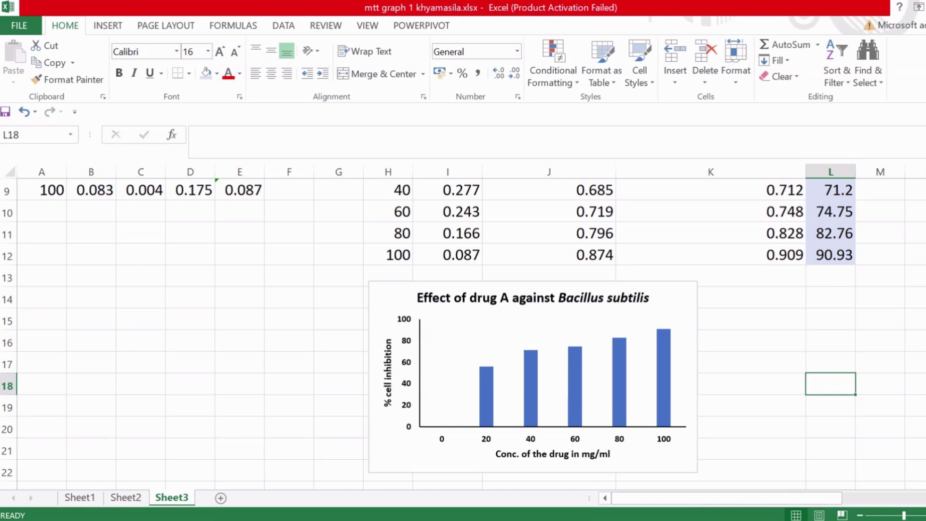
scroll(463, 290, "up", 2)
scroll(463, 290, "down", 1)
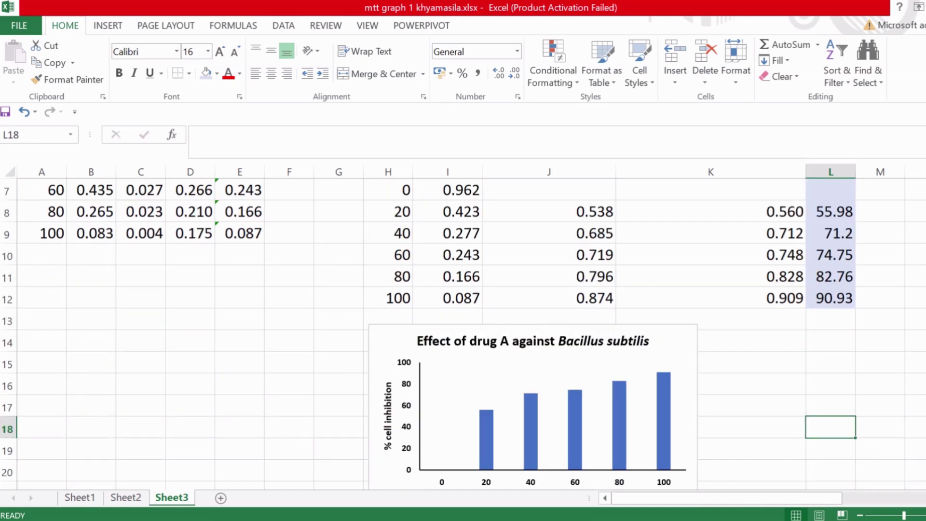
scroll(463, 290, "down", 1)
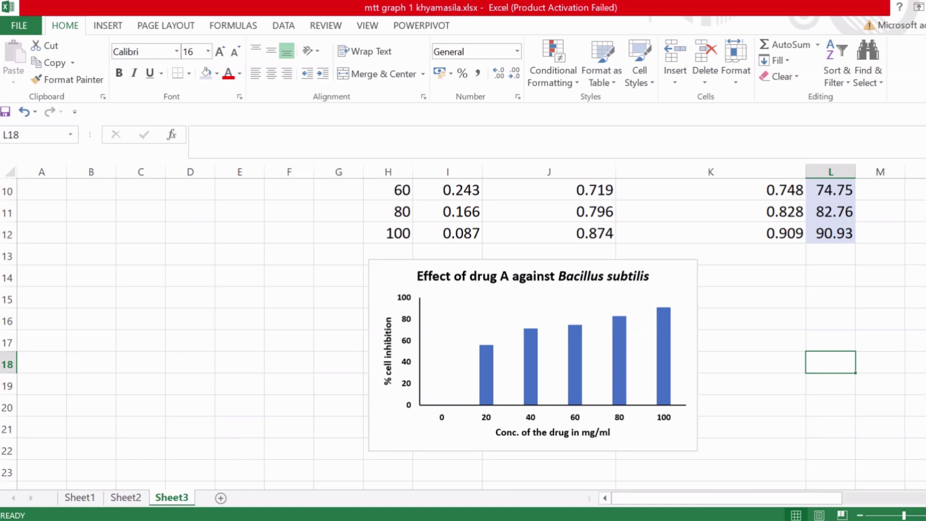
left_click(693, 333)
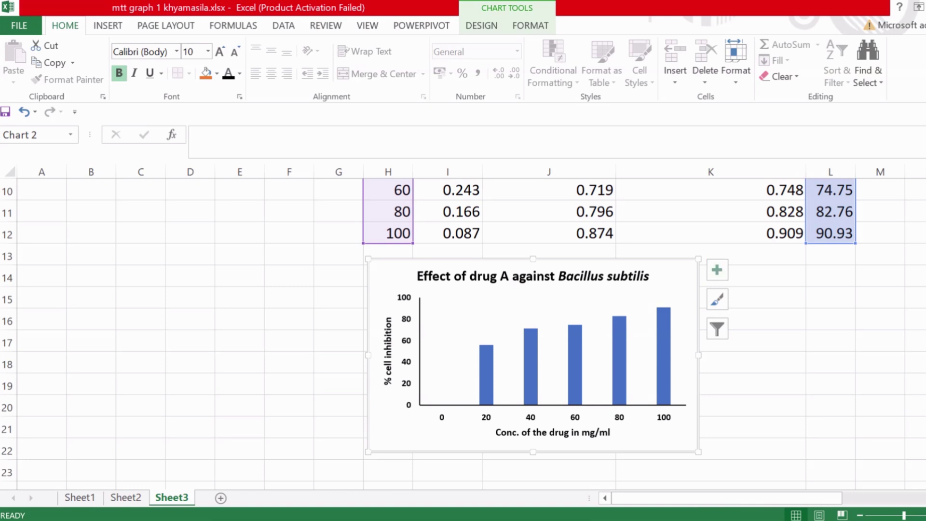
mouse_move(665, 357)
left_click(761, 376)
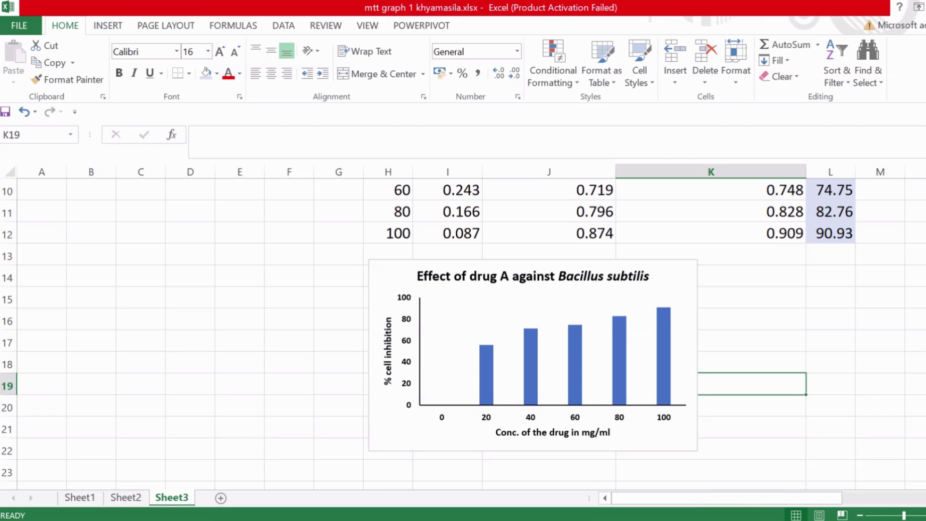
scroll(463, 333, "up", 2)
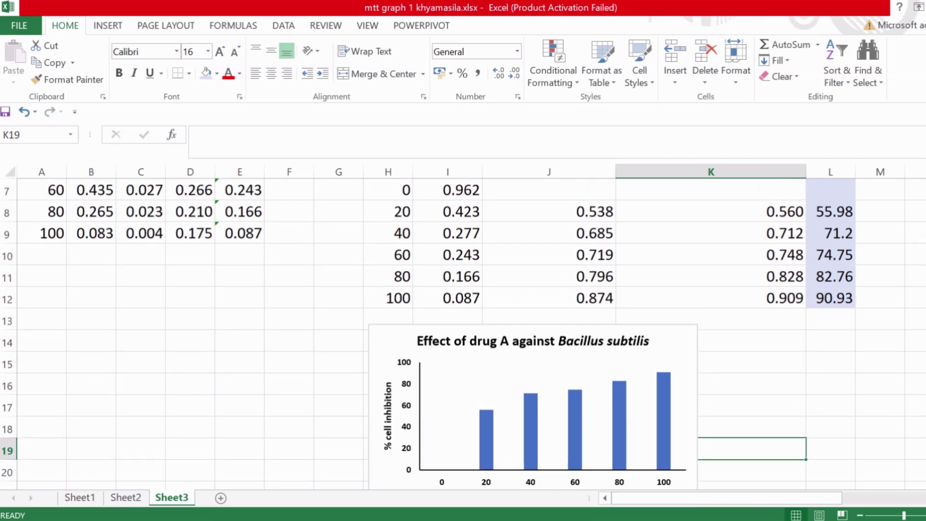
scroll(463, 333, "down", 2)
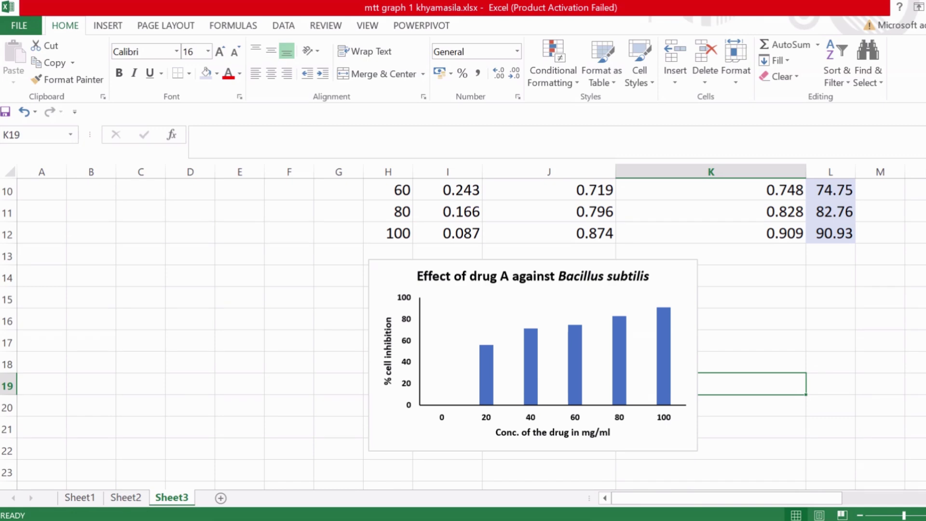